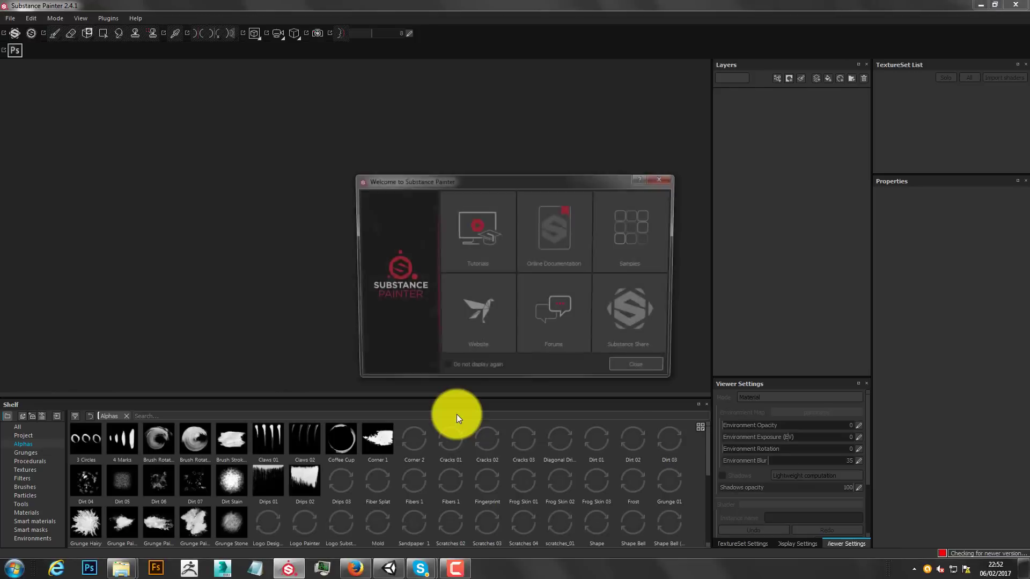
Move the Welcome window aside and close it to reveal the empty workspace.
mouse_move(447, 178)
left_mouse_down()
mouse_move(336, 115)
mouse_move(230, 127)
mouse_move(368, 116)
left_mouse_up()
left_click_drag(462, 117, 555, 121)
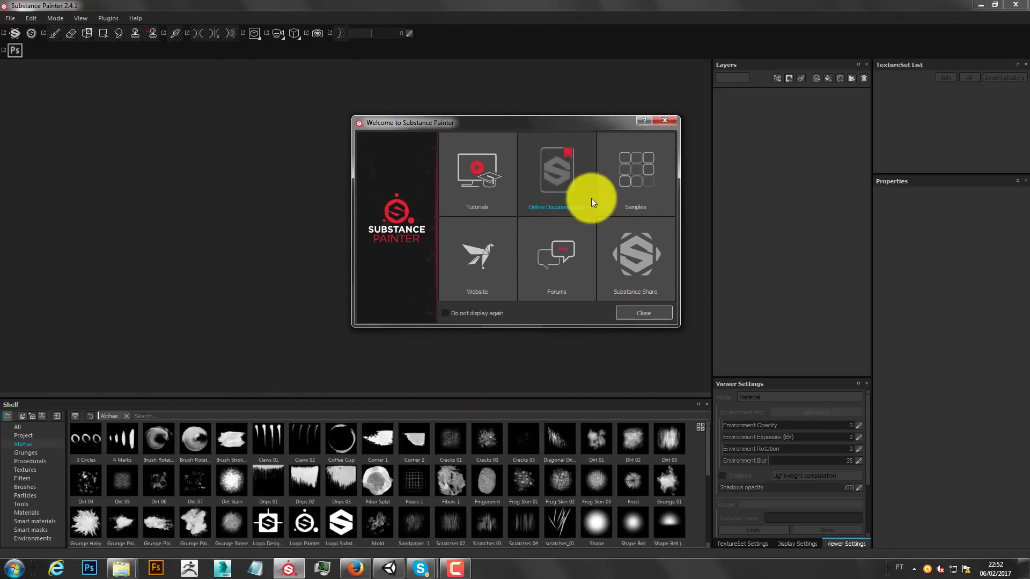
left_click(621, 313)
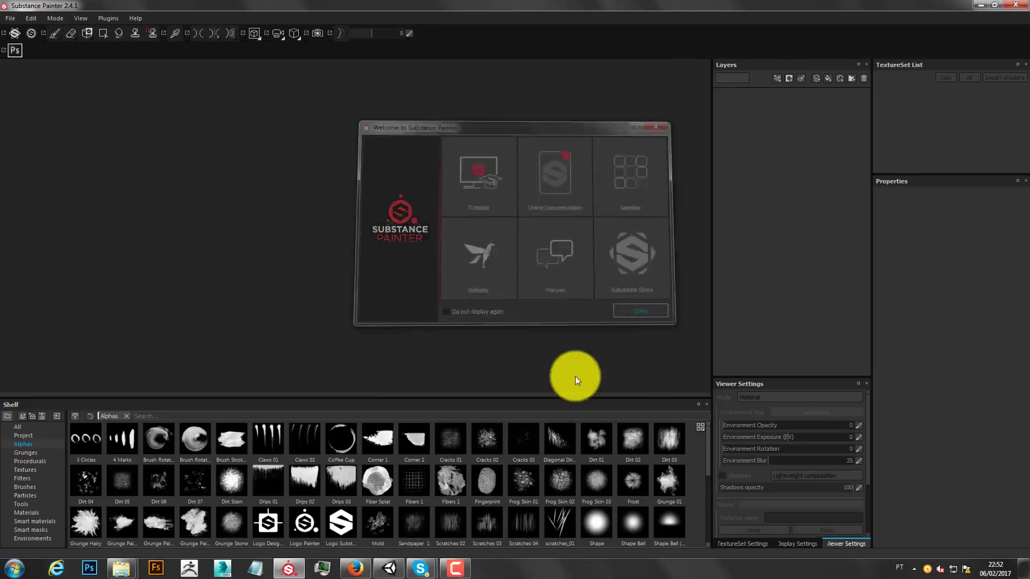
left_click(11, 19)
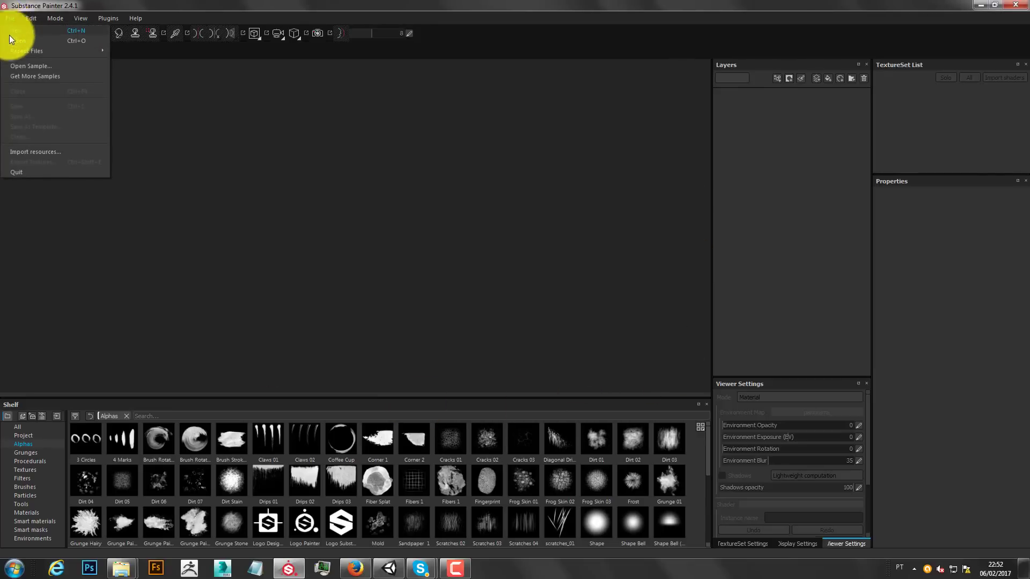
Start a new project using the Barrels.FBX mesh.
left_click(43, 32)
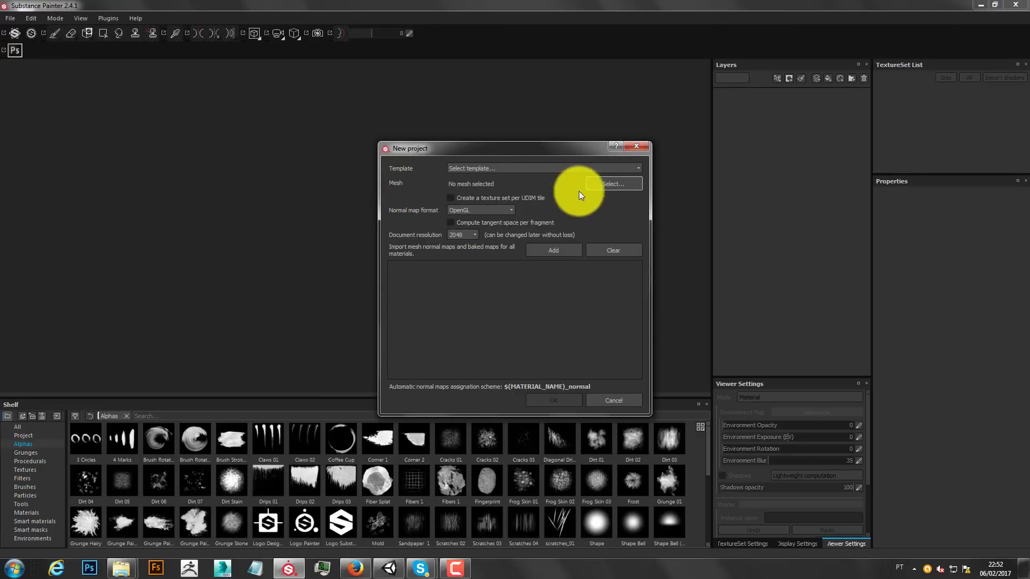
left_click(602, 185)
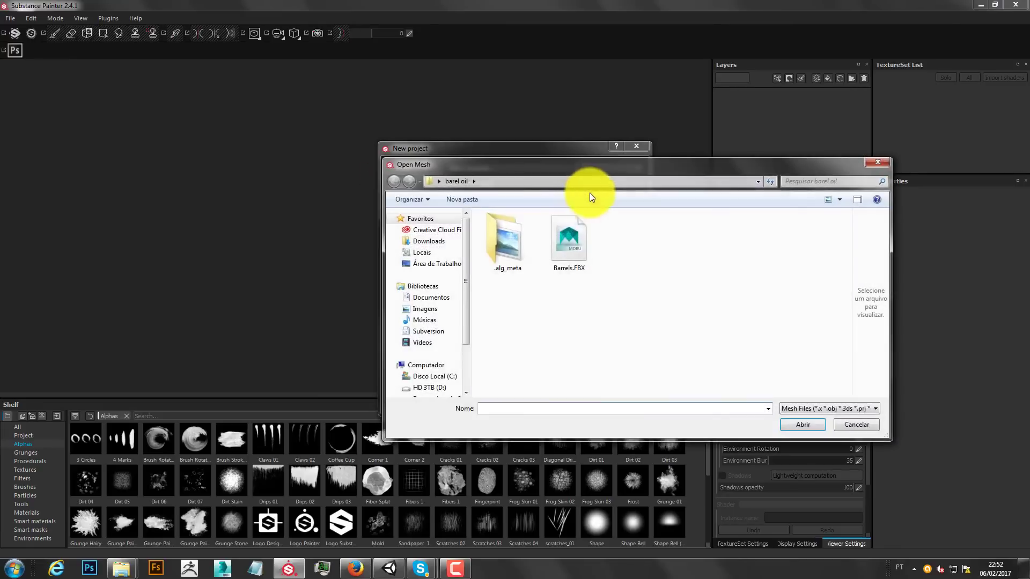
left_click(568, 235)
double_click(574, 240)
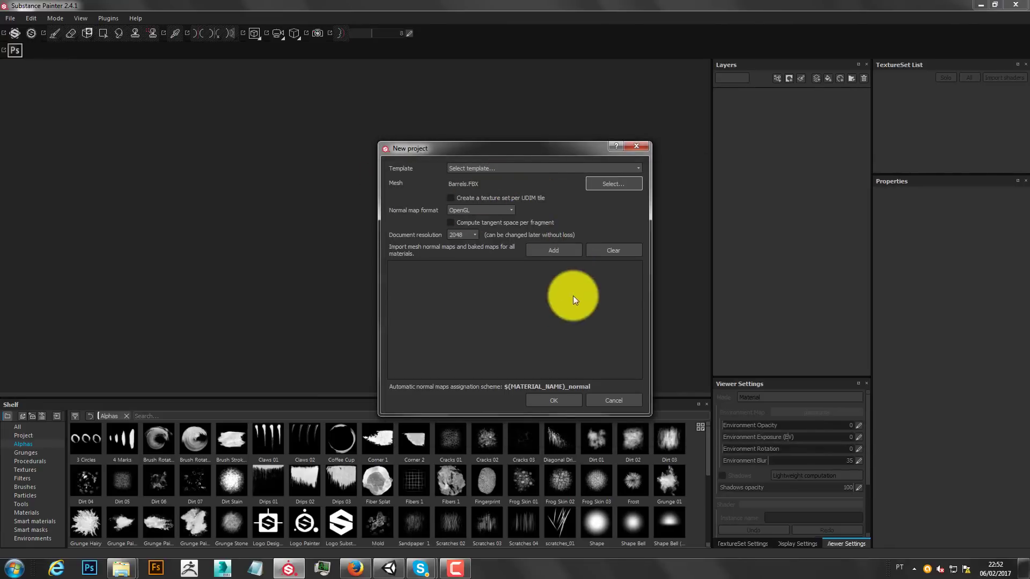
Import Barrel01_norm.jpg as a normal map, keep 2048 resolution, and create the project.
left_click(551, 257)
left_click(623, 262)
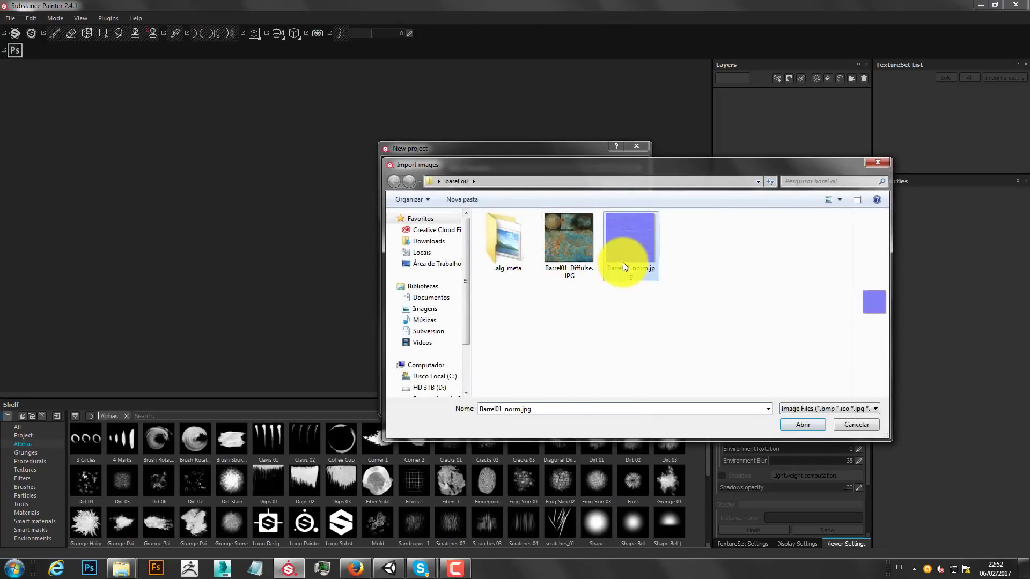
double_click(623, 263)
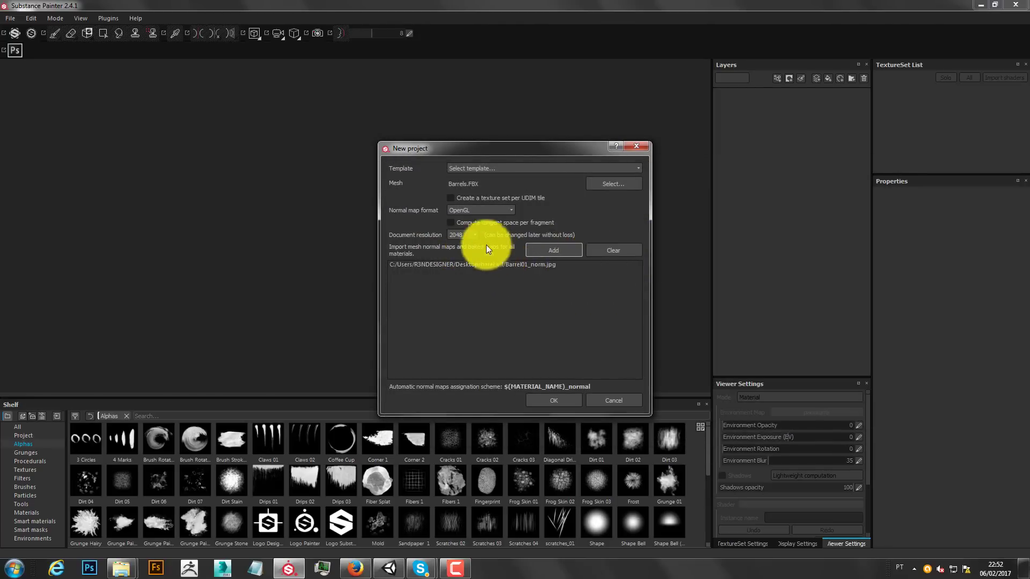
left_click(474, 235)
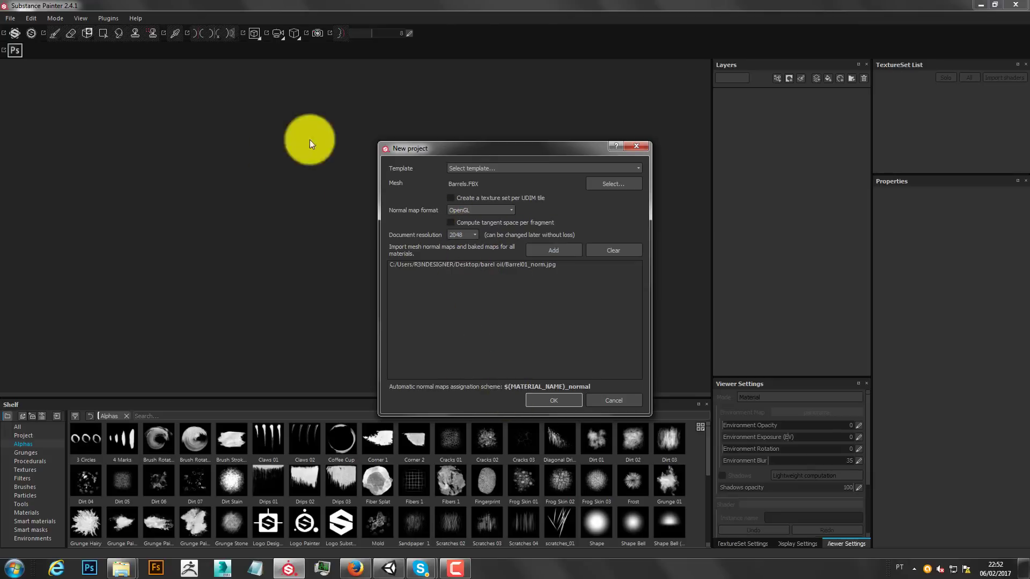
left_click(562, 405)
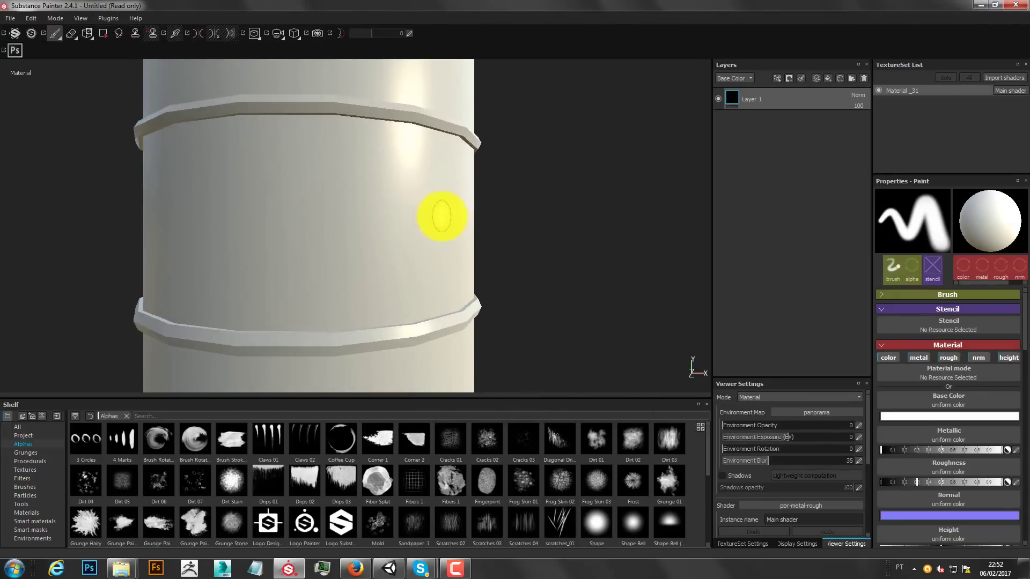
Orbit to inspect the barrel's lid, return to an upright side view, and zoom in and out.
scroll(440, 215, "down", 5)
mouse_move(495, 251)
left_mouse_down("alt")
mouse_move(460, 235)
mouse_move(466, 261)
left_mouse_up("alt")
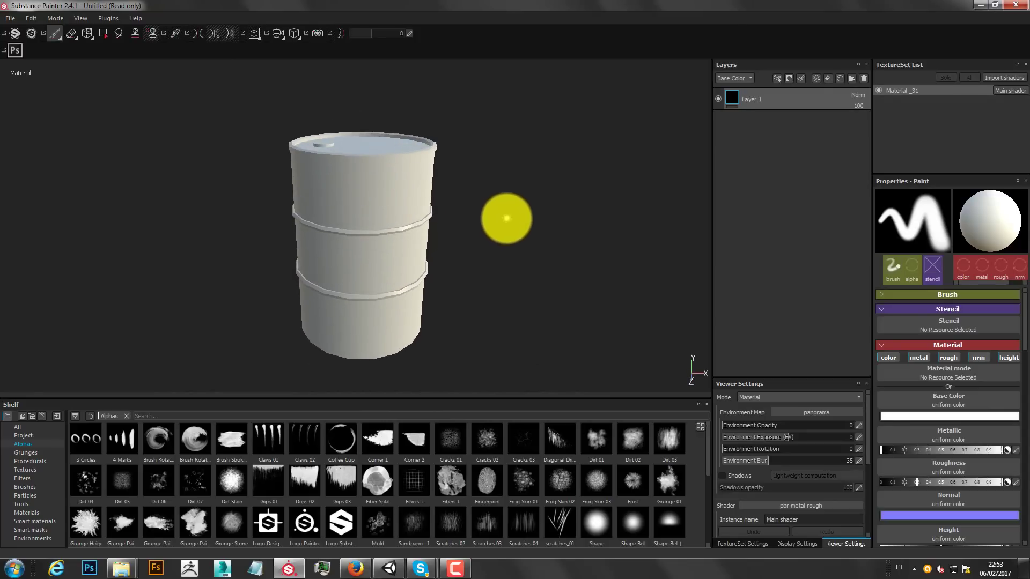
mouse_move(506, 219)
left_mouse_down("alt")
mouse_move(467, 239)
mouse_move(510, 250)
mouse_move(510, 228)
mouse_move(404, 193)
mouse_move(884, 249)
mouse_move(515, 253)
mouse_move(593, 239)
mouse_move(212, 191)
mouse_move(2, 187)
mouse_move(143, 304)
mouse_move(649, 289)
mouse_move(552, 156)
mouse_move(472, 248)
mouse_move(417, 221)
left_mouse_up("alt")
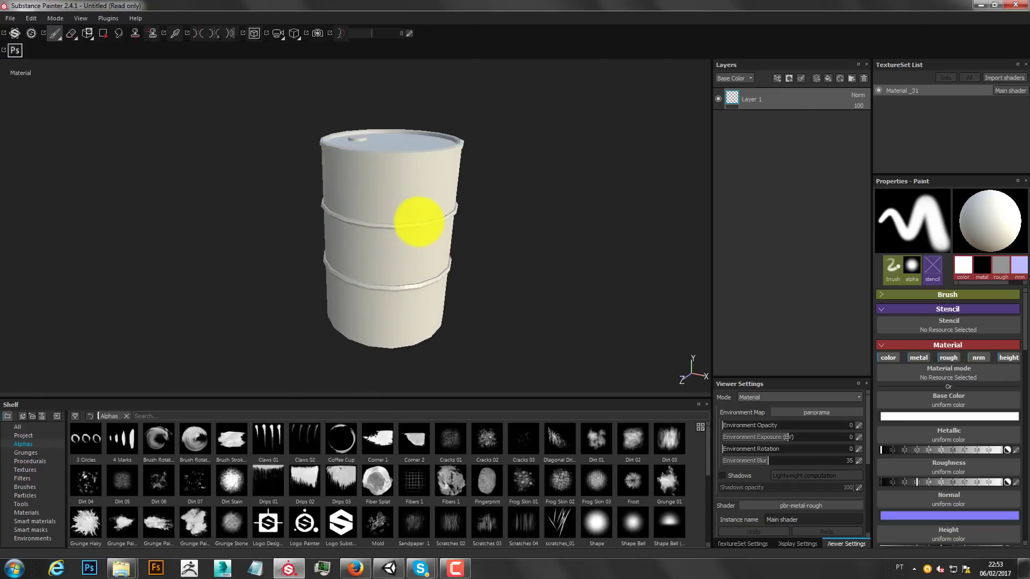
mouse_move(417, 221)
right_mouse_down("alt")
mouse_move(439, 259)
mouse_move(443, 198)
mouse_move(457, 194)
mouse_move(428, 260)
mouse_move(426, 165)
mouse_move(509, 156)
mouse_move(434, 244)
mouse_move(402, 368)
mouse_move(437, 349)
mouse_move(543, 1)
mouse_move(495, 220)
right_mouse_up("alt")
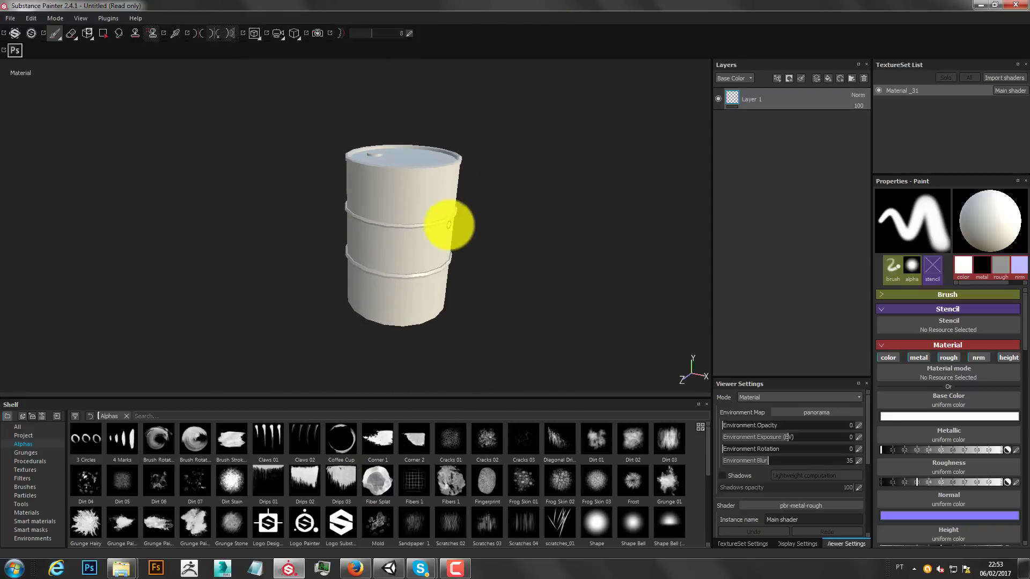
scroll(450, 226, "up", 3)
scroll(450, 225, "down", 3)
scroll(449, 226, "up", 4)
scroll(450, 225, "down", 3)
scroll(449, 225, "up", 4)
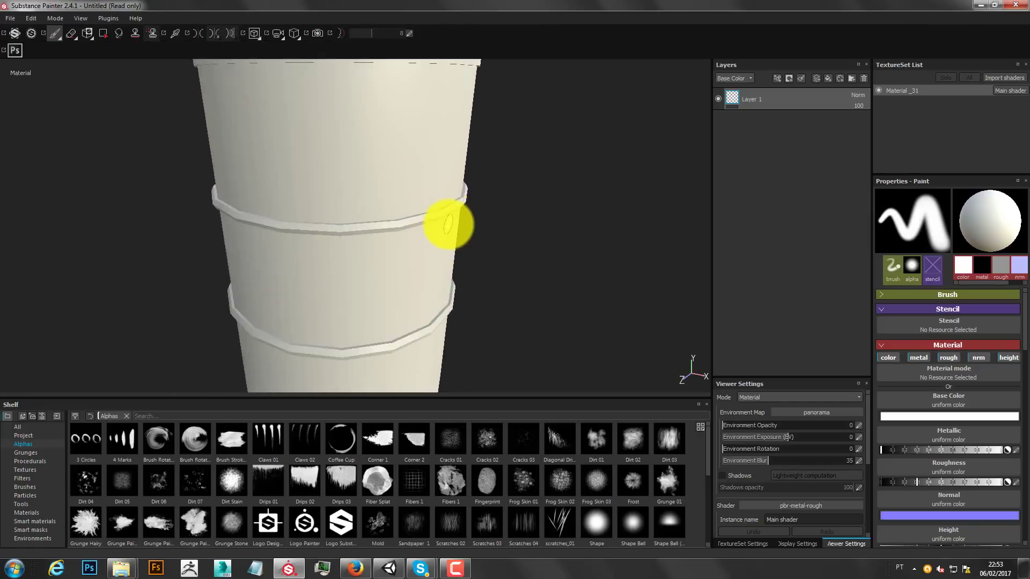
scroll(450, 226, "down", 3)
scroll(448, 223, "up", 3)
scroll(443, 223, "down", 3)
Pan and orbit to a straight front view with the whole barrel framed.
middle_click_drag(504, 253, 462, 280)
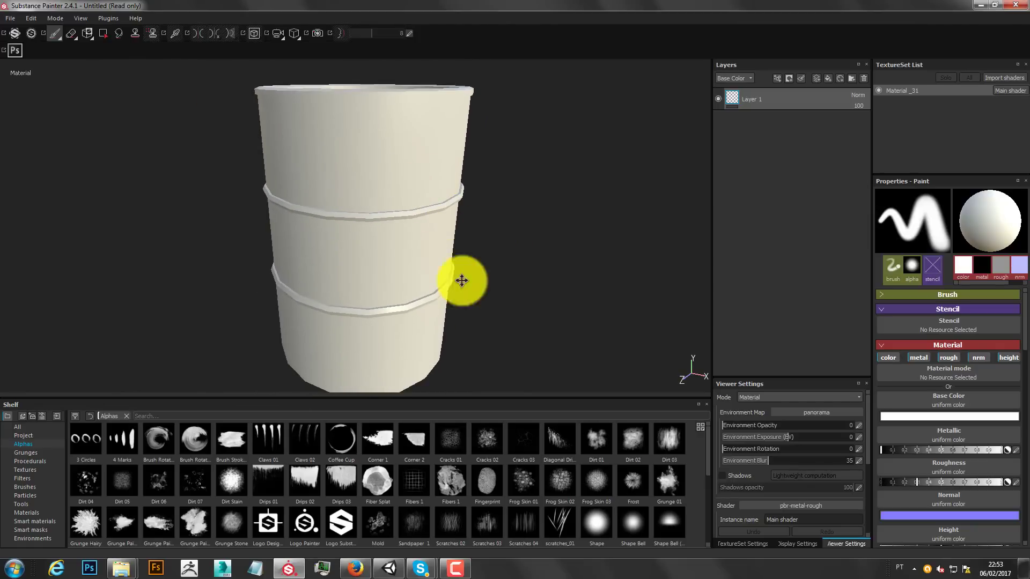
mouse_move(505, 229)
middle_mouse_down()
mouse_move(483, 188)
mouse_move(453, 257)
mouse_move(408, 279)
mouse_move(423, 268)
mouse_move(398, 268)
mouse_move(430, 280)
mouse_move(444, 267)
mouse_move(456, 209)
mouse_move(524, 262)
mouse_move(464, 207)
mouse_move(489, 234)
mouse_move(472, 230)
middle_mouse_up()
scroll(471, 231, "down", 2)
scroll(469, 232, "down", 3)
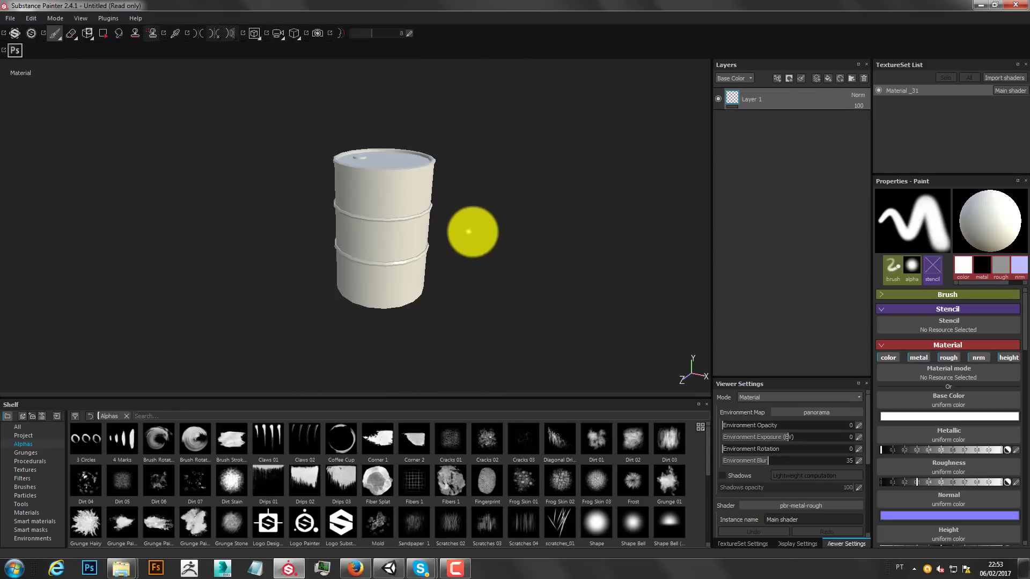
mouse_move(472, 166)
left_mouse_down("alt")
mouse_move(720, 246)
mouse_move(412, 216)
mouse_move(617, 156)
left_mouse_up("alt")
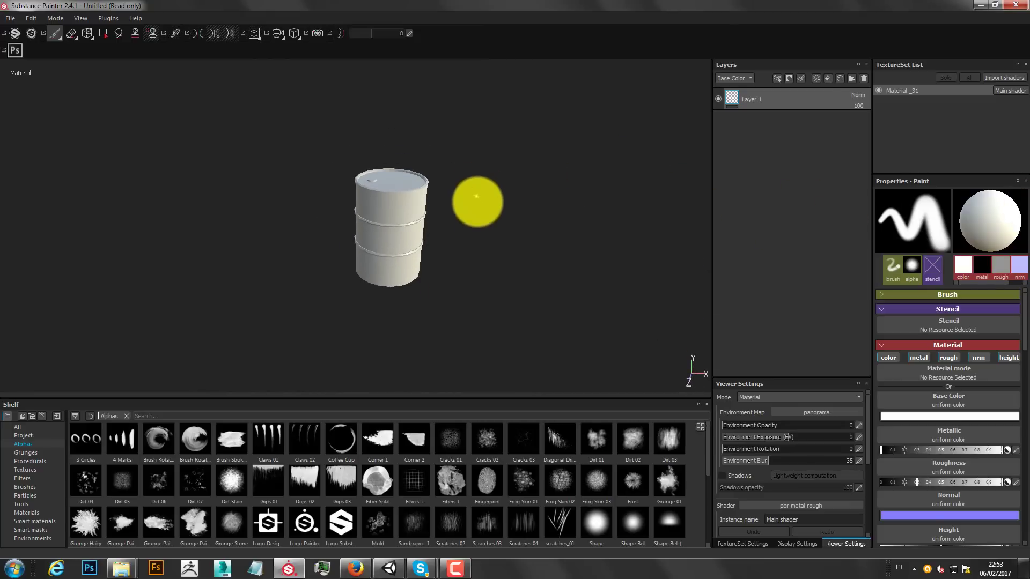
scroll(477, 198, "up", 4)
mouse_move(522, 232)
middle_mouse_down("alt")
mouse_move(495, 218)
mouse_move(512, 235)
middle_mouse_up("alt")
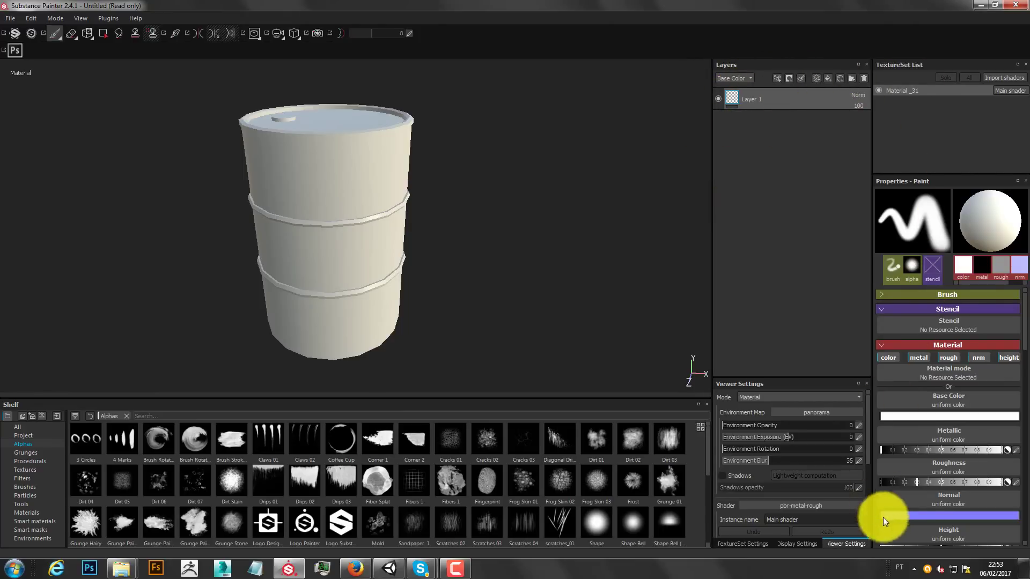
left_click(955, 496)
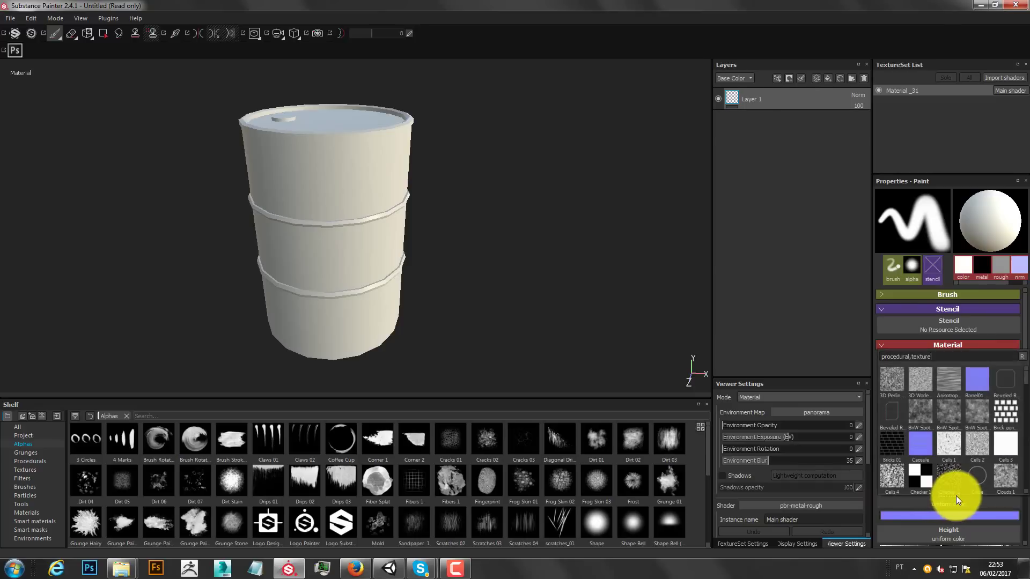
left_click(977, 384)
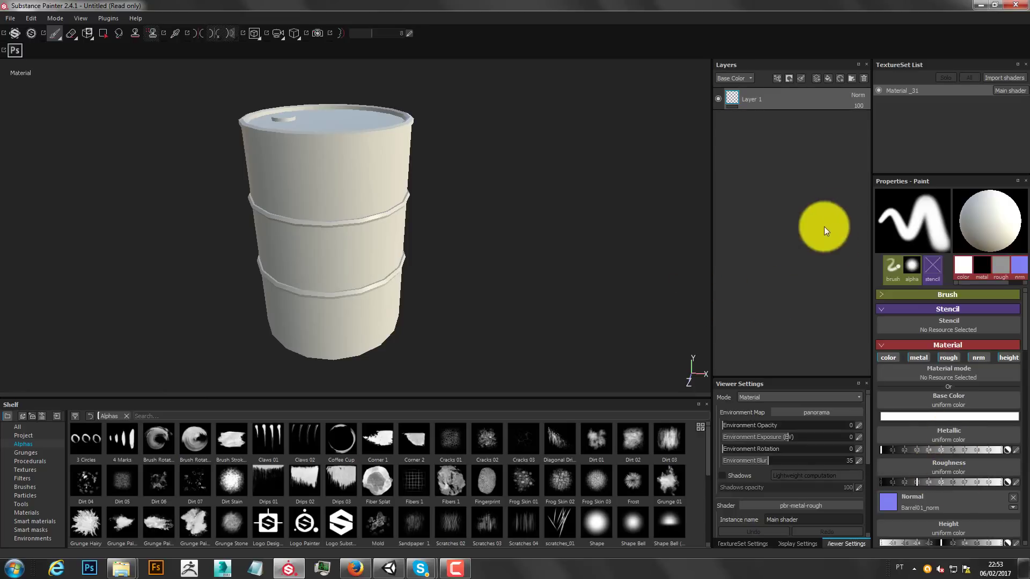
left_click(1014, 497)
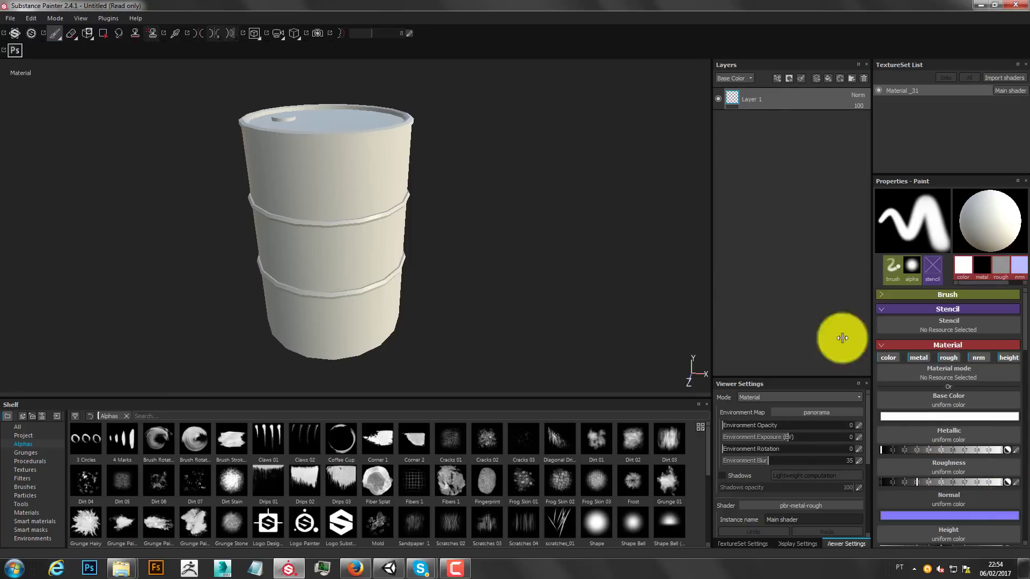
Replace an extra paint layer with a fill layer using Barrel01_norm as its Normal.
left_click(820, 79)
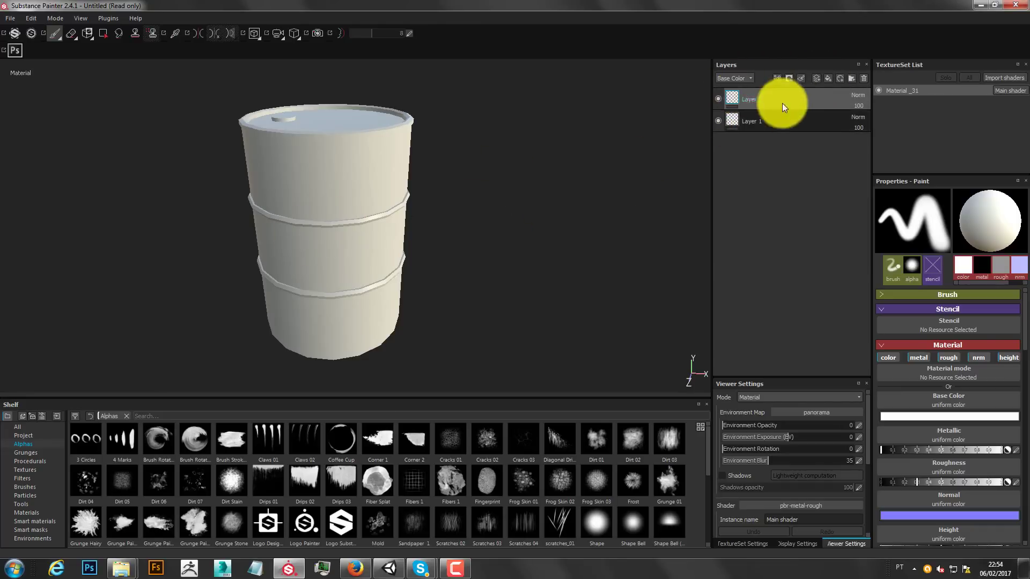
left_click(864, 82)
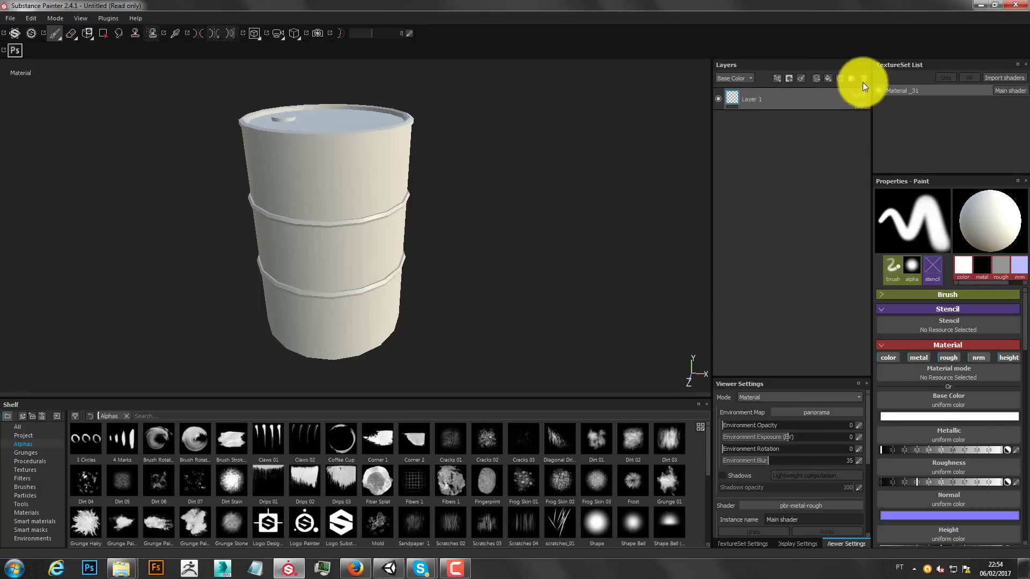
left_click(827, 79)
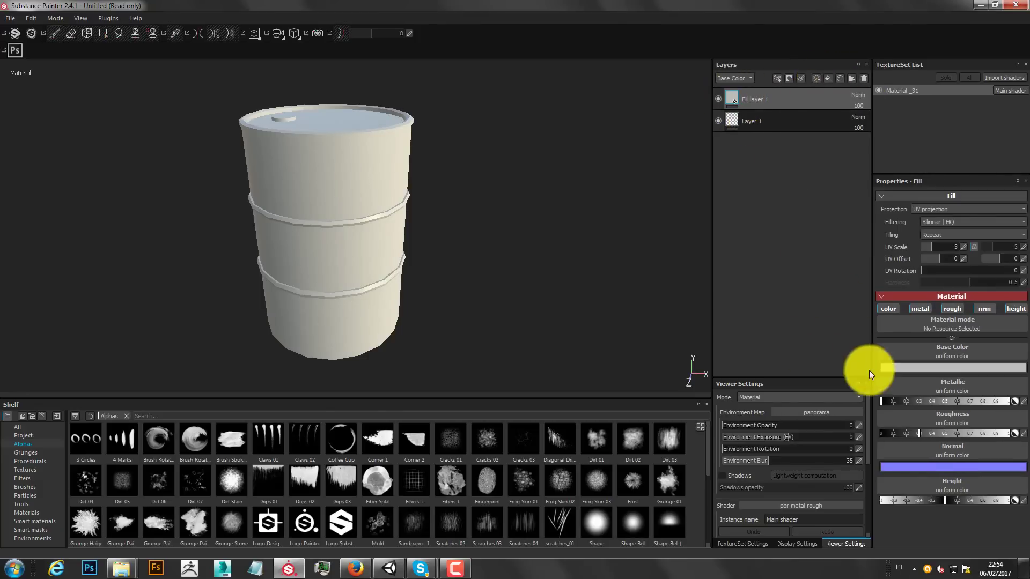
left_click(936, 466)
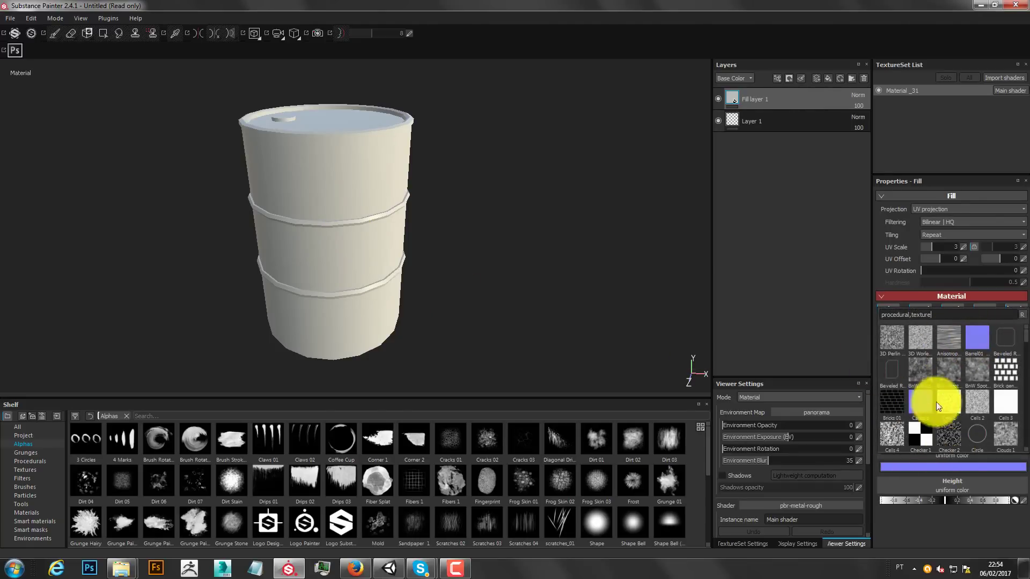
left_click(974, 340)
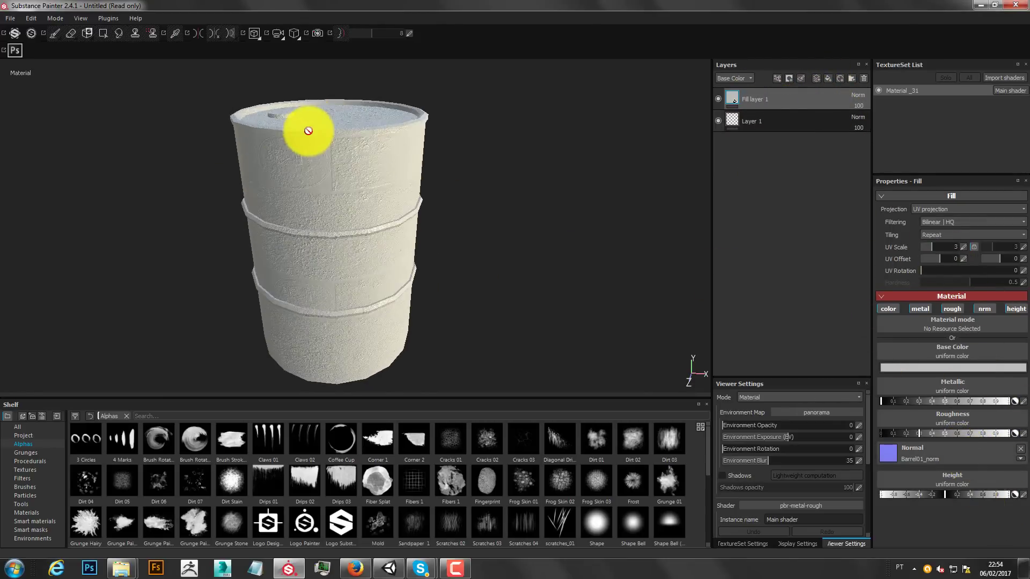
Set Fill layer 1's UV Scale to 1, then orbit to inspect the barrel's lid.
scroll(306, 122, "up", 5)
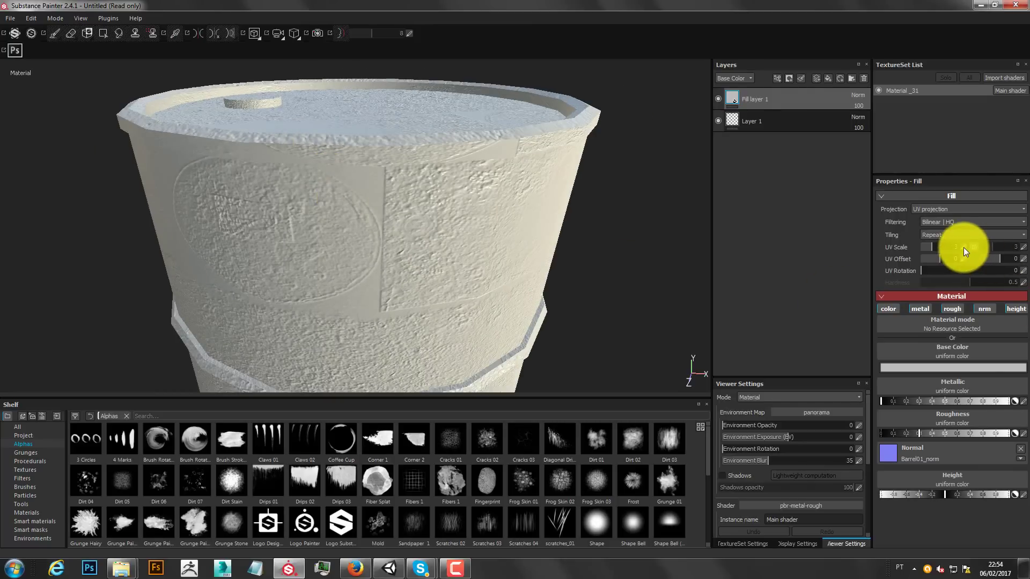
left_click(964, 247)
type("1")
key("Return")
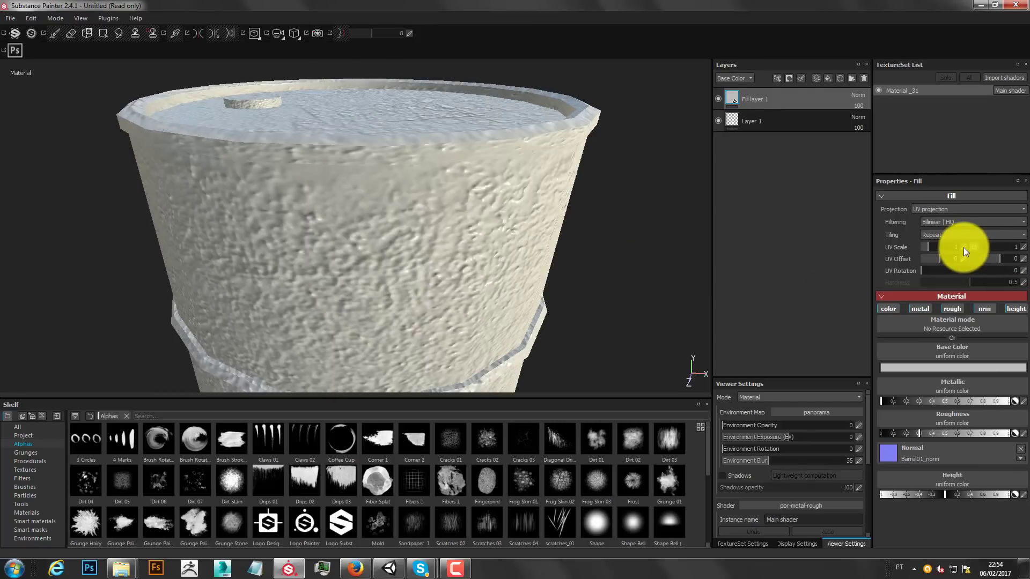
scroll(275, 210, "up", 3)
scroll(275, 211, "down", 5)
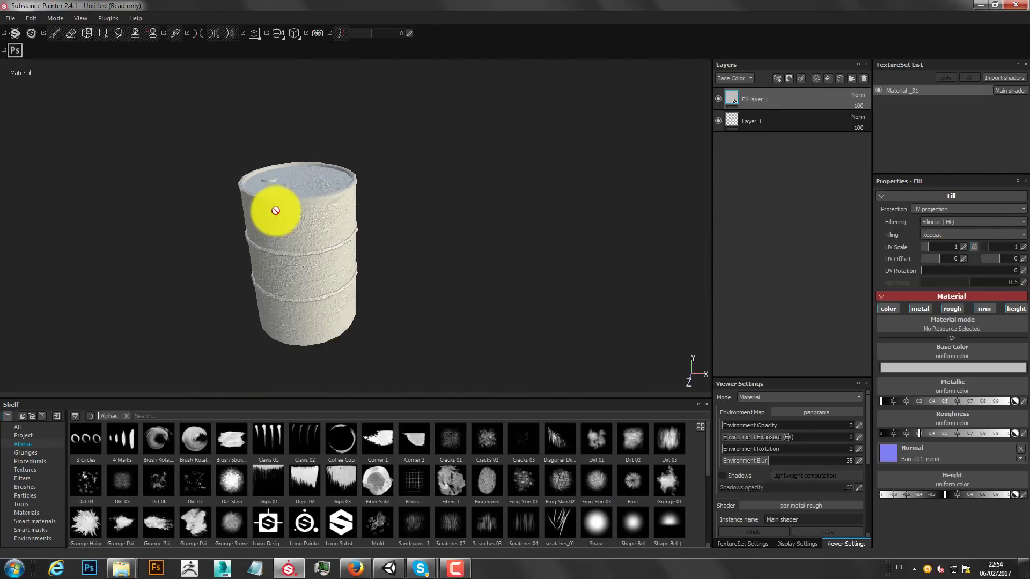
mouse_move(374, 310)
left_mouse_down("alt")
mouse_move(396, 269)
mouse_move(570, 322)
mouse_move(616, 239)
mouse_move(506, 351)
mouse_move(405, 299)
mouse_move(478, 275)
mouse_move(428, 281)
left_mouse_up("alt")
scroll(391, 179, "up", 2)
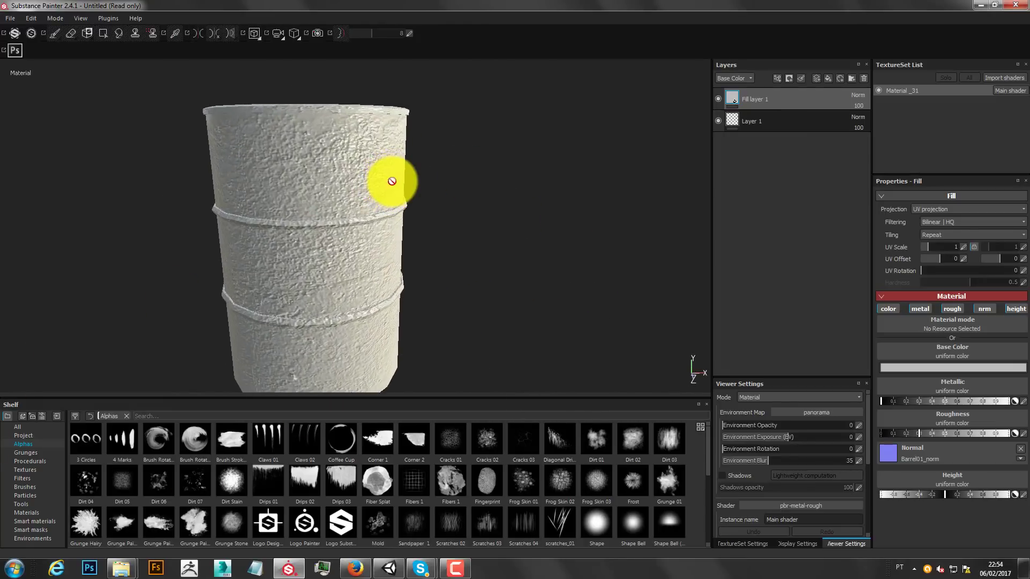
scroll(391, 180, "down", 3)
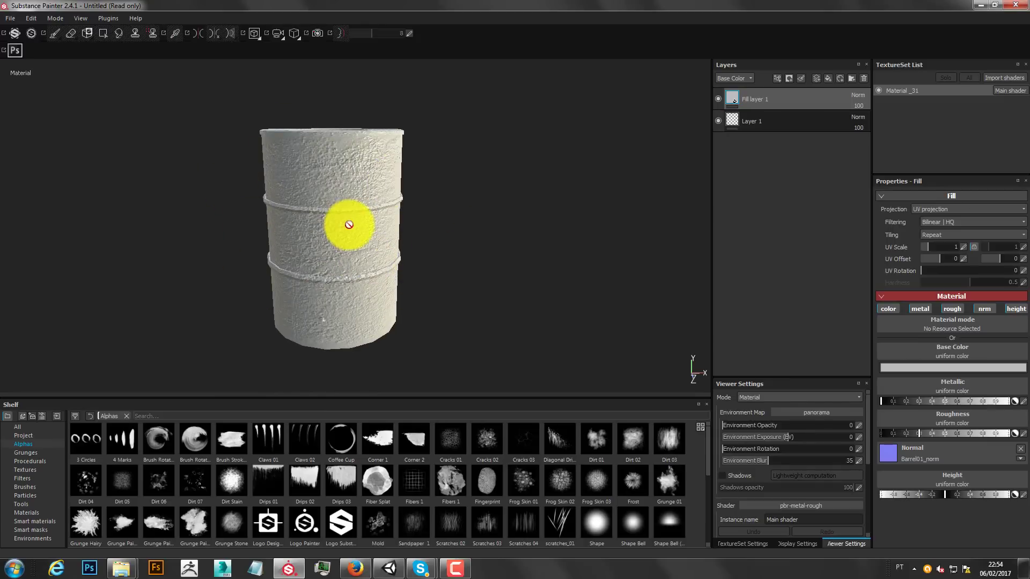
Solo the Base Color, Metallic, Roughness and Normal channels in turn.
key("c")
scroll(345, 219, "down", 1)
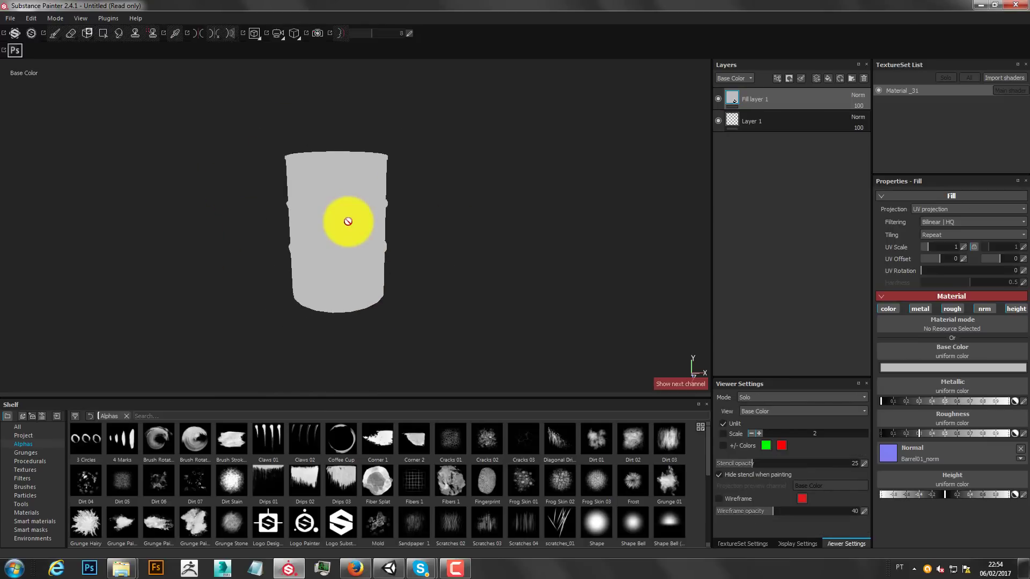
scroll(346, 222, "up", 2)
scroll(346, 223, "down", 1)
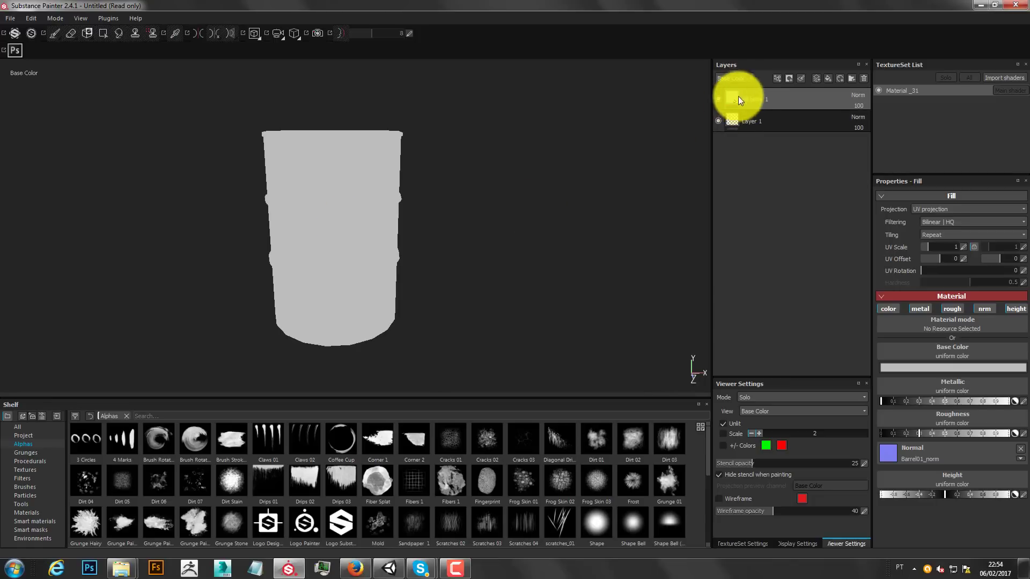
key("c")
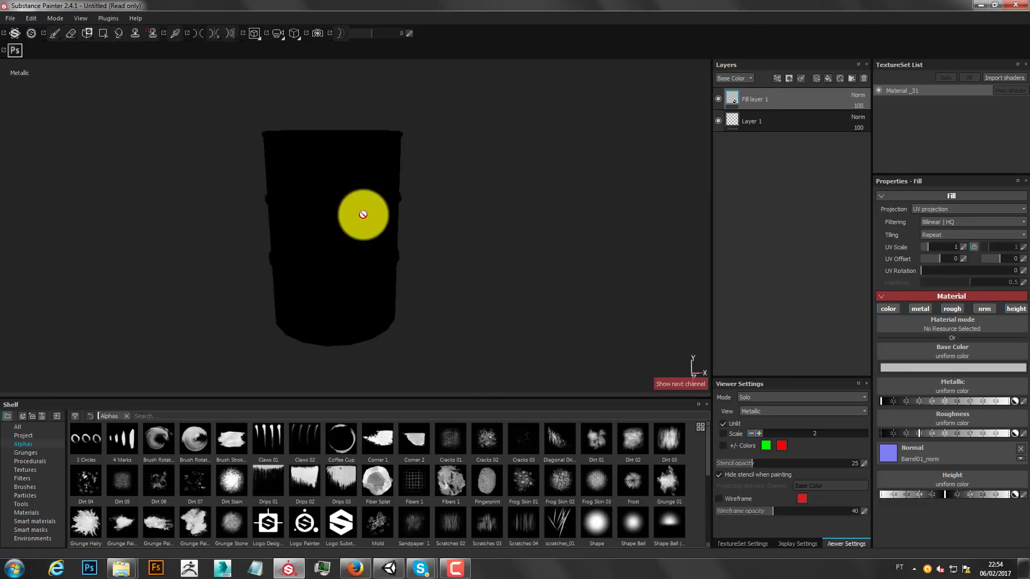
key("c")
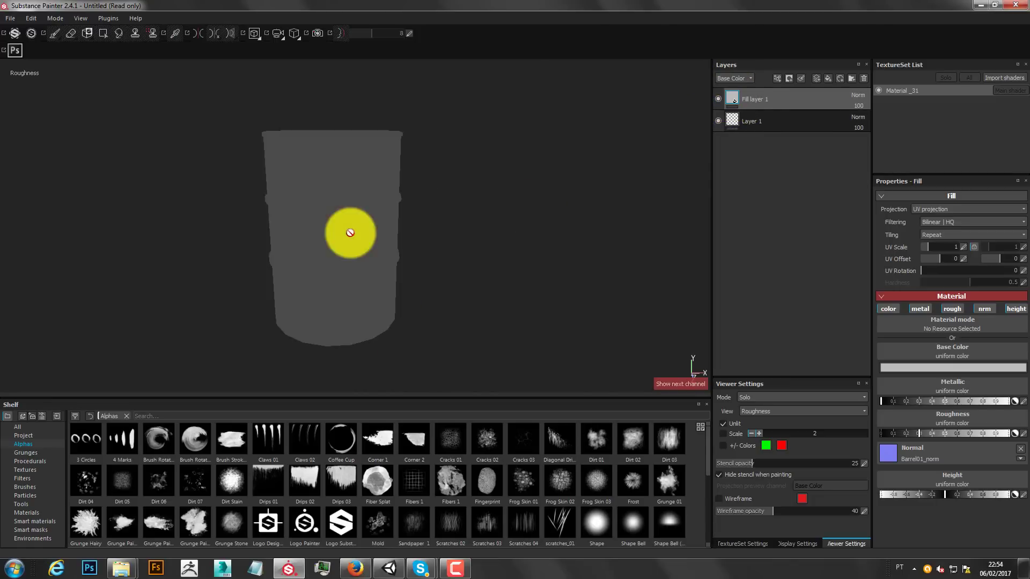
key("c")
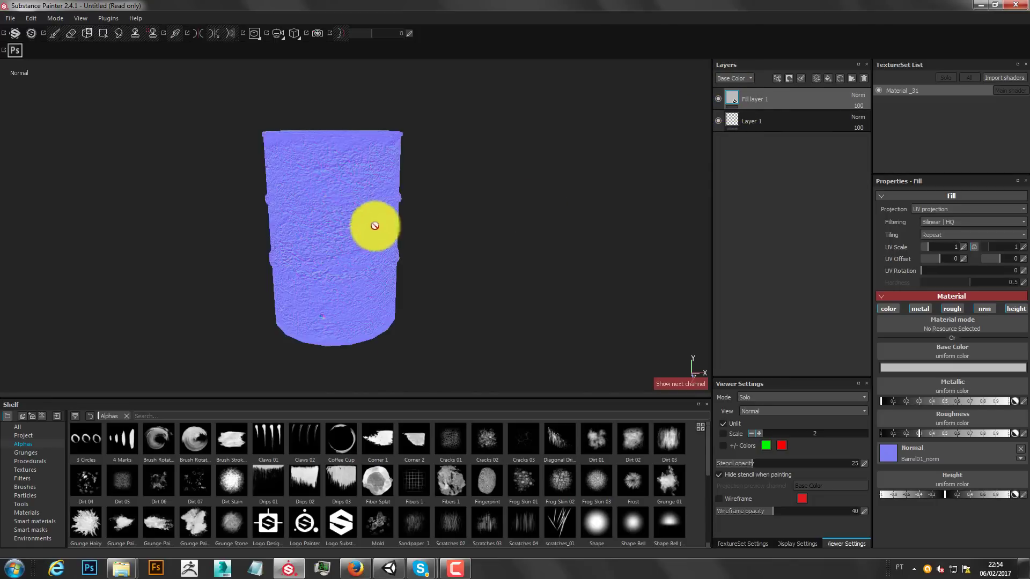
Solo the Height channel, then cycle back to Base Color.
scroll(337, 146, "up", 1)
scroll(337, 145, "up", 2)
scroll(333, 177, "down", 3)
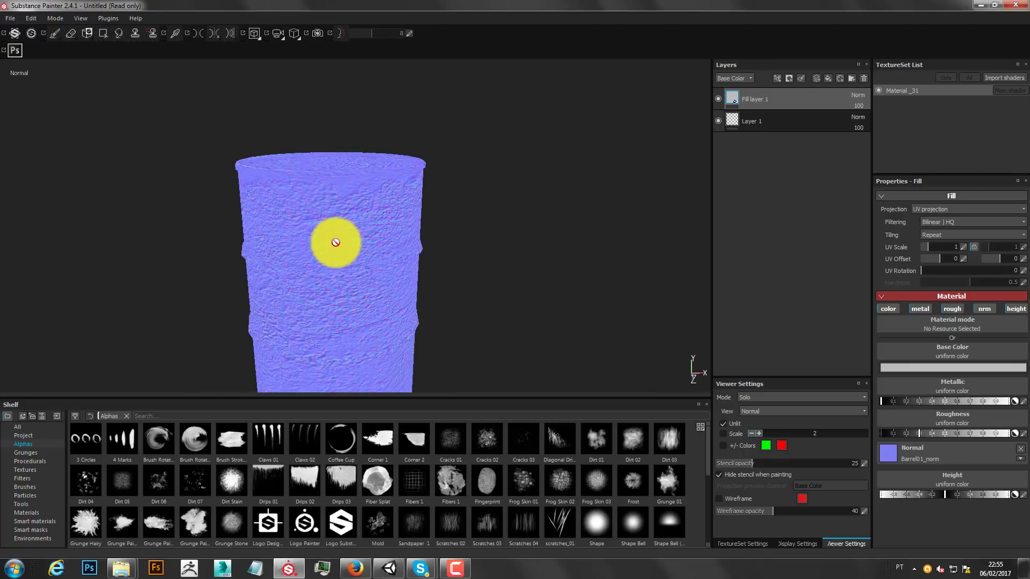
scroll(336, 239, "down", 3)
scroll(318, 246, "up", 1)
key("c")
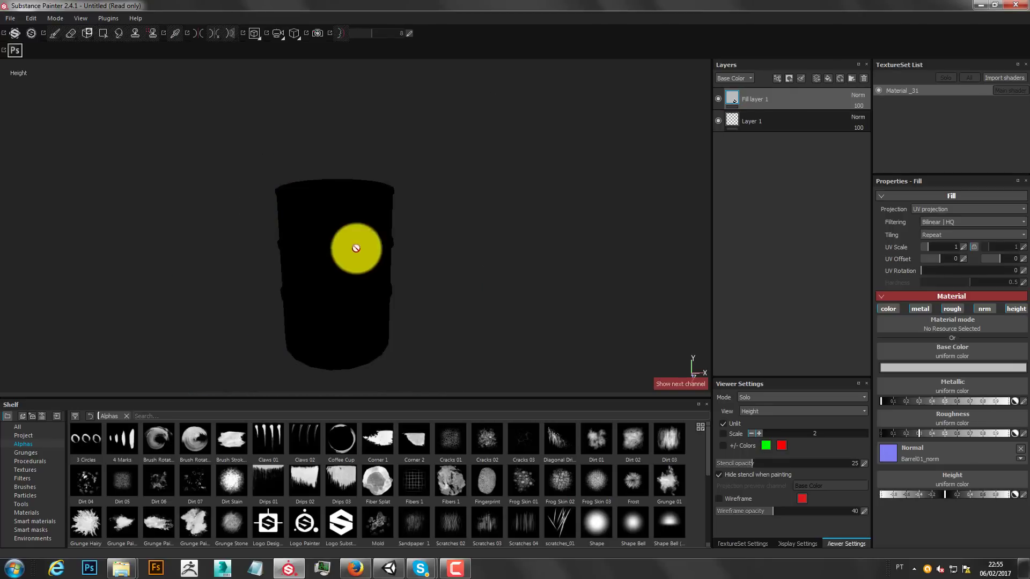
scroll(349, 256, "up", 1)
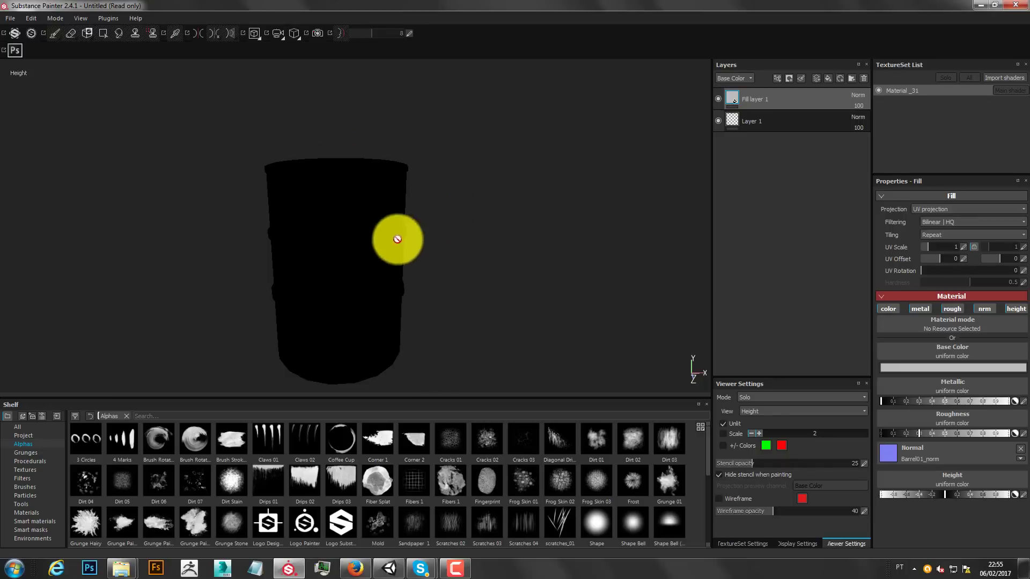
key("c")
key("c")
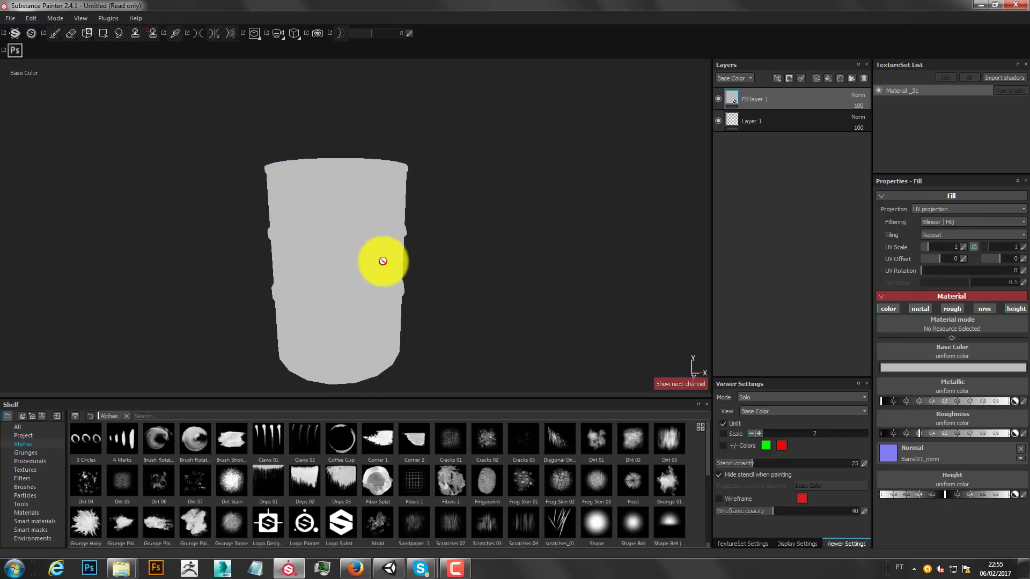
Return to Material view, recentre on the barrel, and orbit to look down on the lid.
key("m")
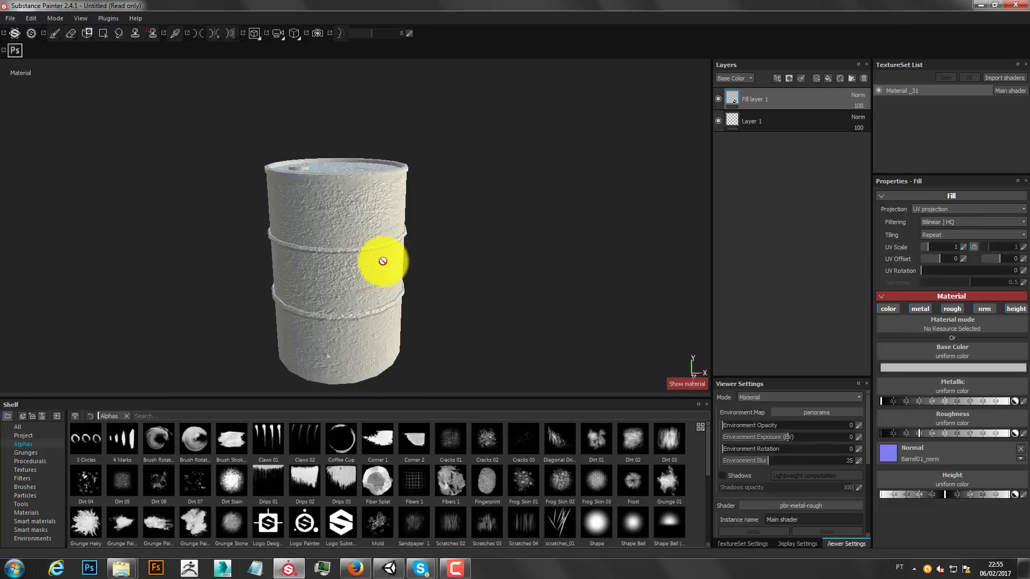
key("f")
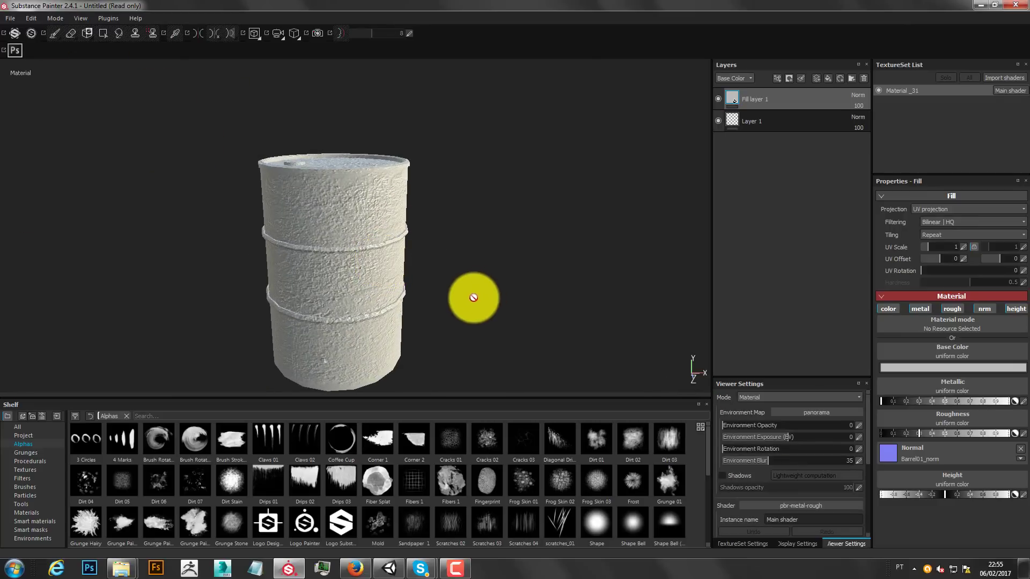
left_click_drag(469, 283, 305, 248, "alt")
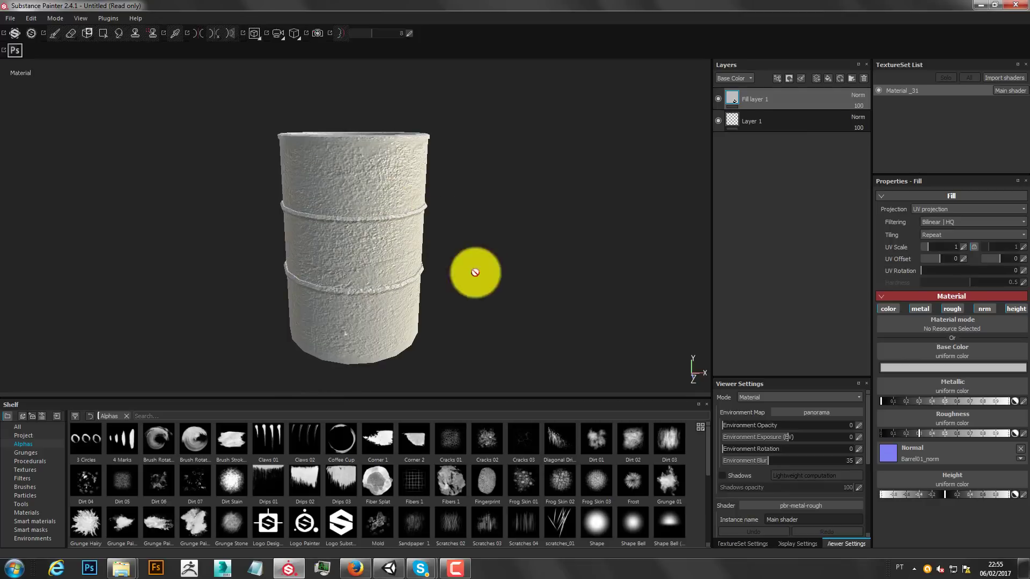
mouse_move(467, 230)
left_mouse_down("alt")
mouse_move(476, 294)
mouse_move(668, 281)
mouse_move(478, 249)
left_mouse_up("alt")
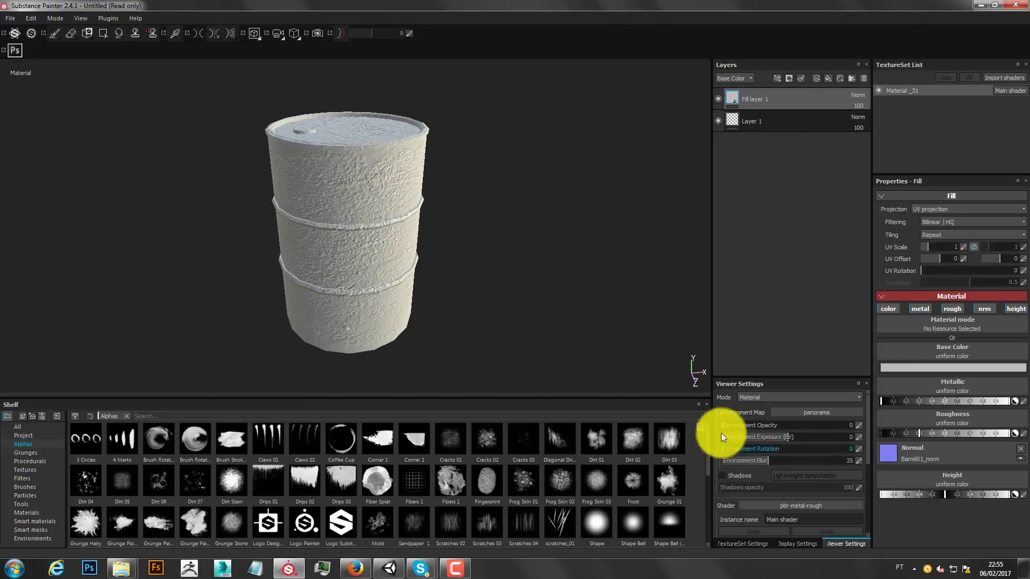
Raise Environment Opacity to 100 to show the background, and browse the environment map list.
left_click_drag(723, 425, 869, 427)
scroll(437, 195, "up", 3)
scroll(434, 194, "down", 5)
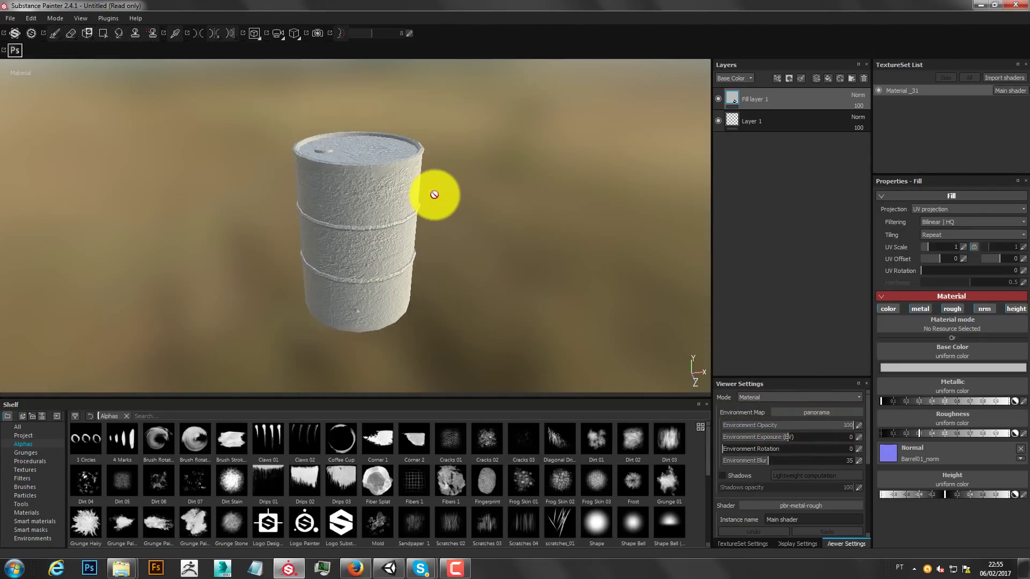
mouse_move(432, 191)
left_mouse_down("alt")
mouse_move(510, 290)
mouse_move(476, 304)
mouse_move(527, 275)
mouse_move(478, 236)
mouse_move(536, 231)
left_mouse_up("alt")
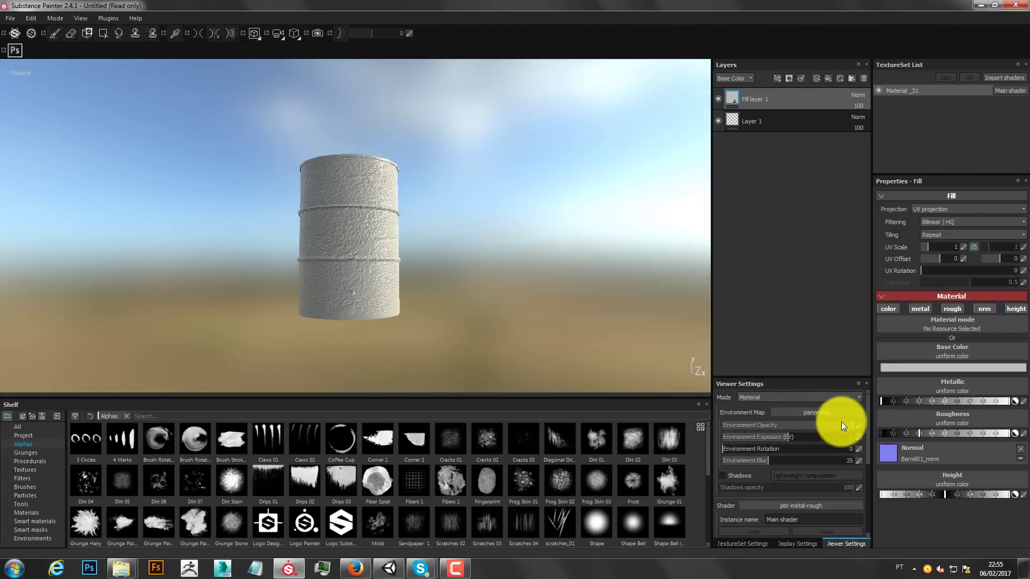
mouse_move(841, 422)
left_mouse_down()
mouse_move(735, 426)
mouse_move(810, 436)
mouse_move(822, 424)
left_mouse_up()
left_click(805, 412)
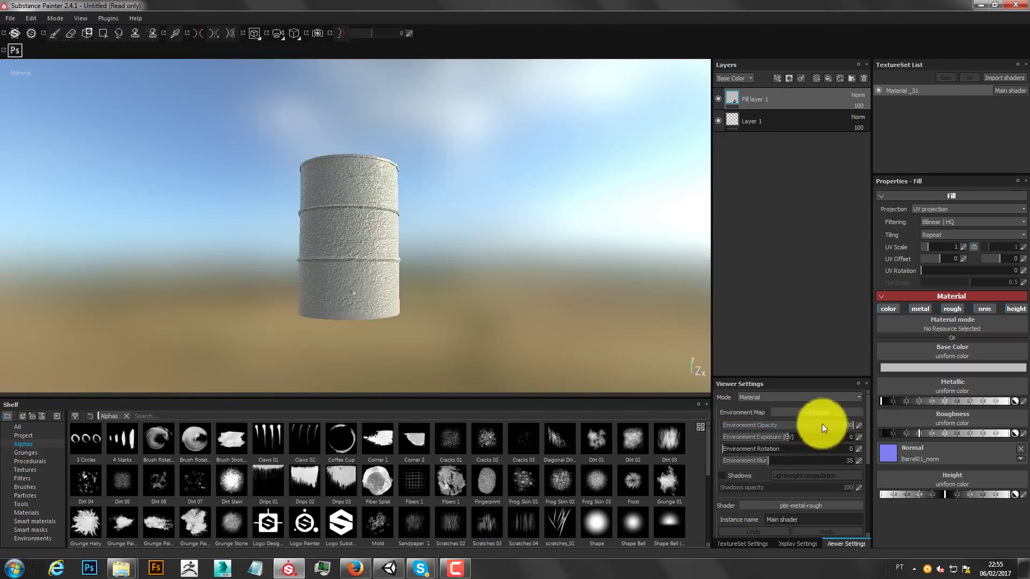
left_click(897, 469)
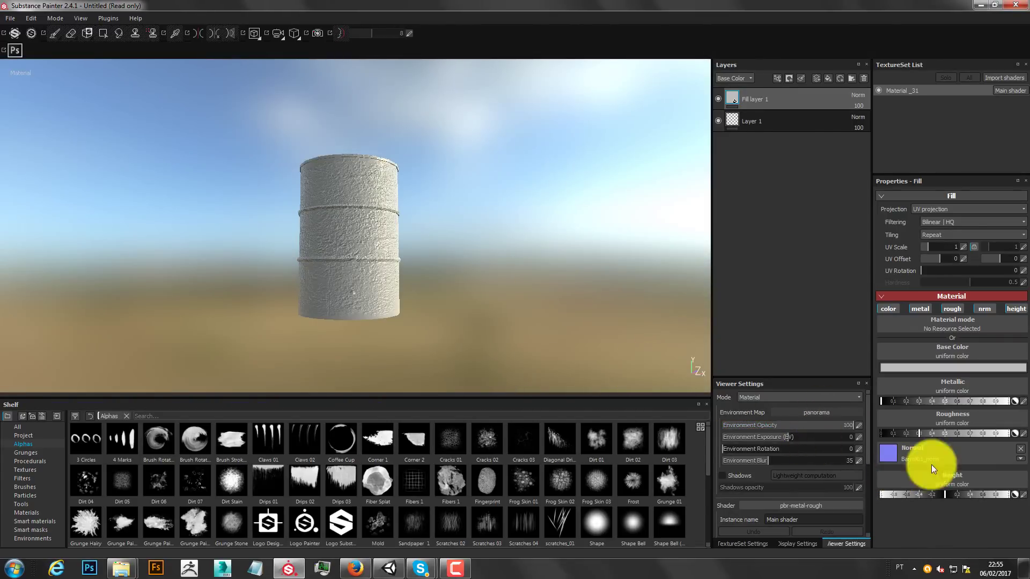
Preview the barrel under the over_the_clouds environment map.
left_click(821, 411)
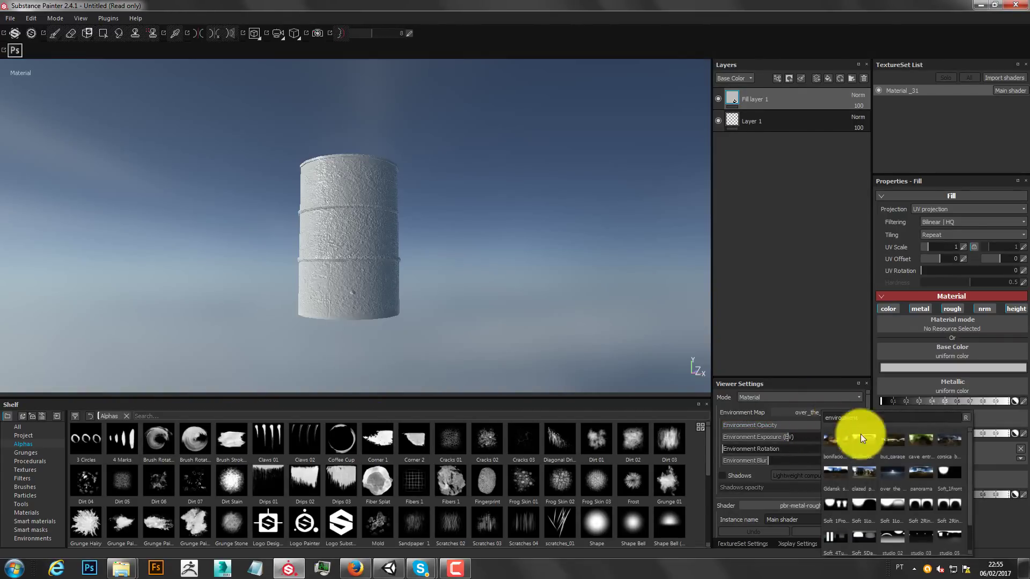
left_click(887, 500)
mouse_move(427, 239)
left_mouse_down("alt")
mouse_move(465, 270)
mouse_move(466, 223)
mouse_move(444, 233)
left_mouse_up("alt")
scroll(430, 226, "up", 3)
scroll(439, 232, "down", 3)
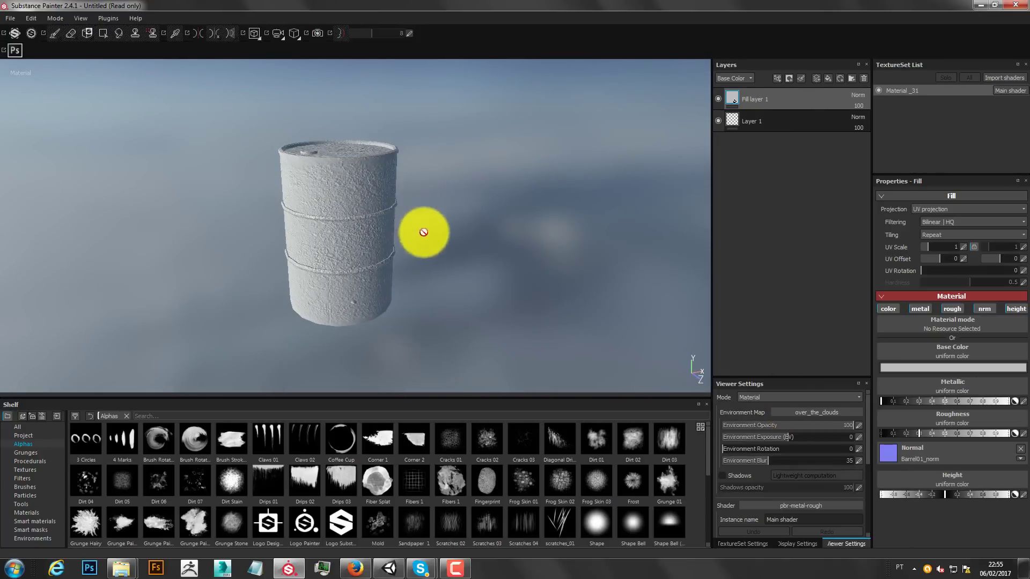
mouse_move(421, 230)
left_mouse_down("alt")
mouse_move(373, 161)
mouse_move(379, 191)
left_mouse_up("alt")
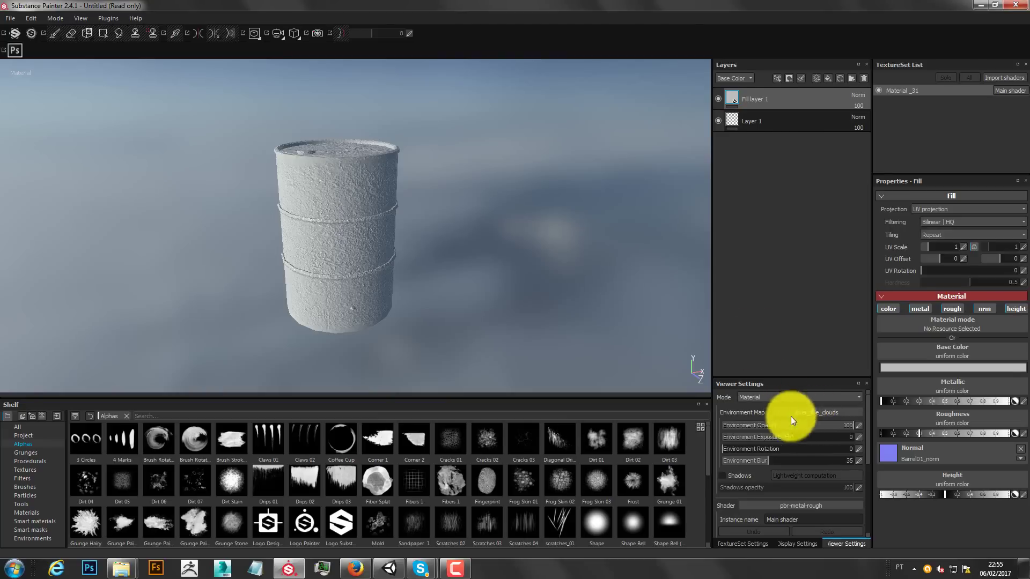
Try bonifacio_street, then switch the environment back to panorama.
left_click(811, 412)
left_click(850, 447)
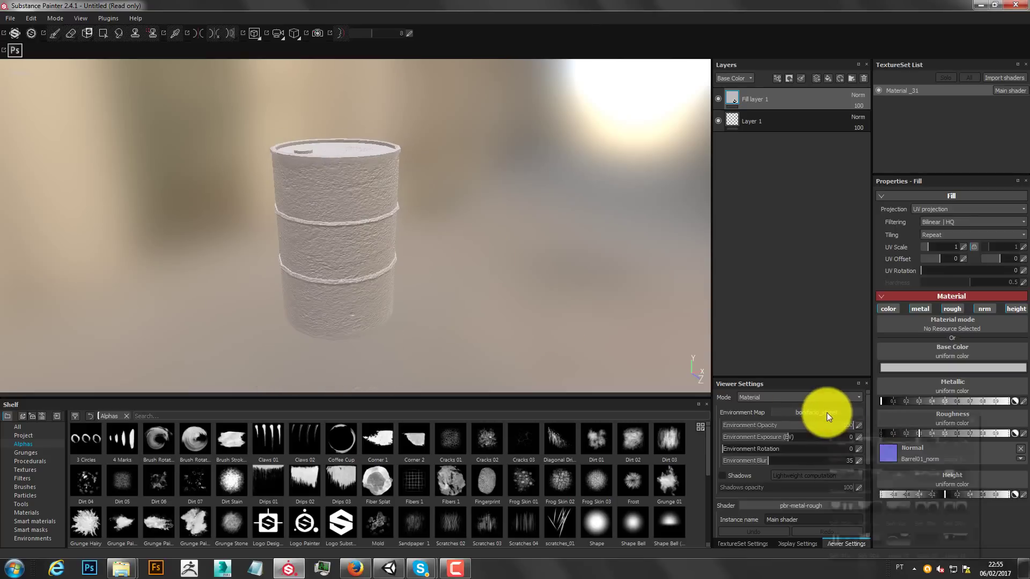
left_click(827, 413)
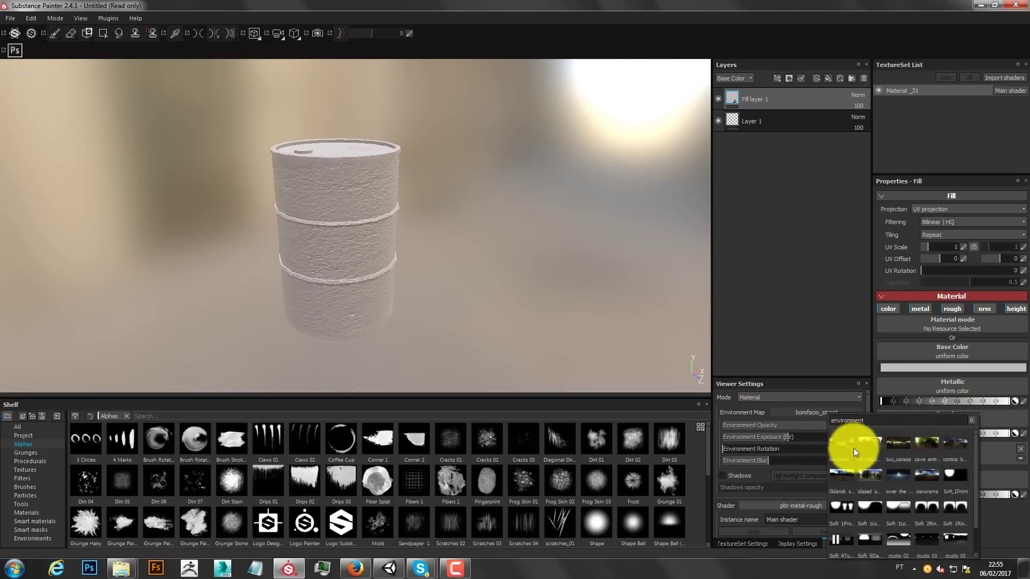
left_click(931, 482)
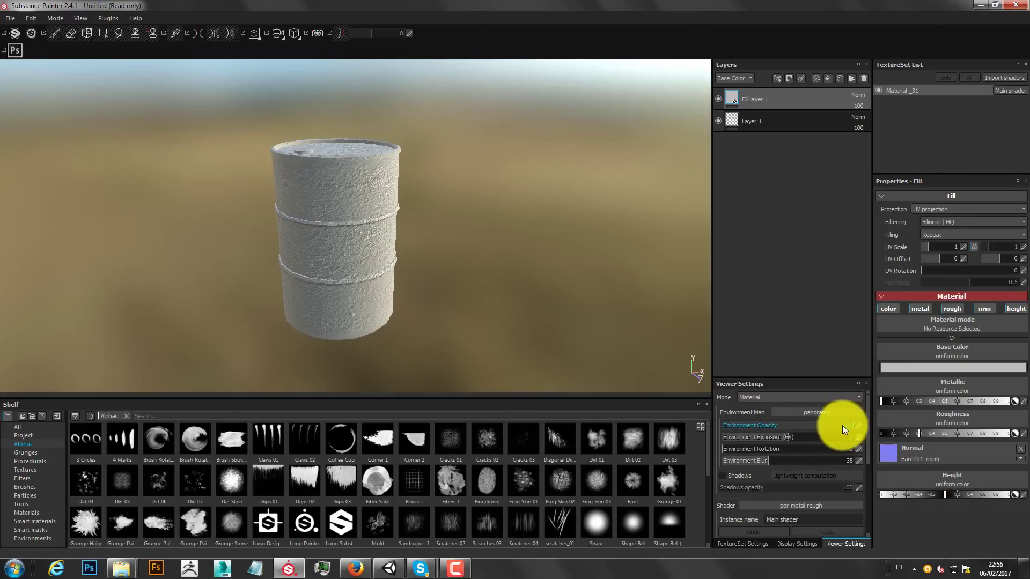
Set Environment Opacity to 100 and orbit to view the barrel from below.
mouse_move(842, 426)
left_mouse_down()
mouse_move(682, 428)
mouse_move(883, 410)
left_mouse_up()
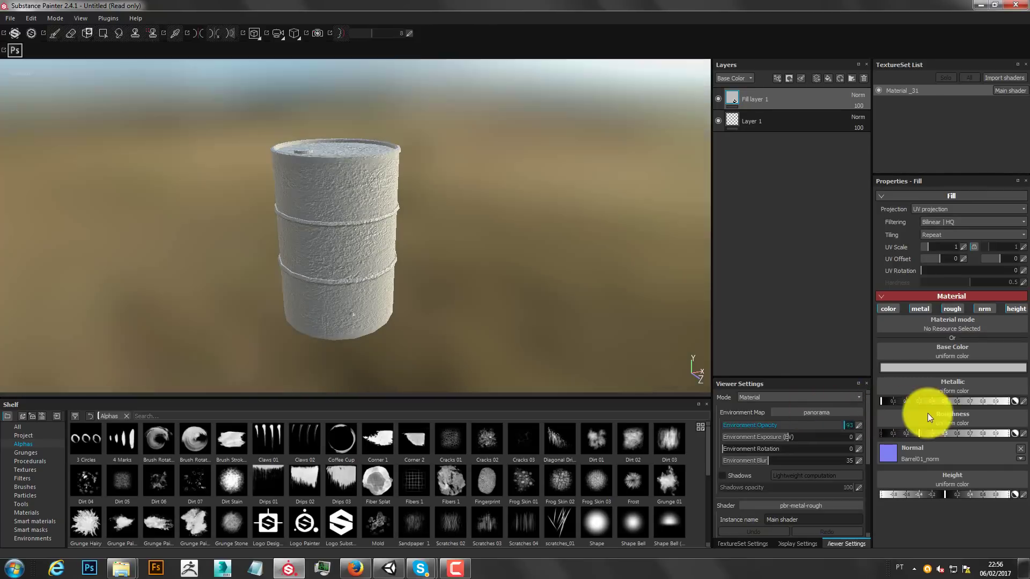
mouse_move(471, 101)
left_mouse_down("alt")
mouse_move(471, 165)
mouse_move(662, 268)
mouse_move(643, 157)
mouse_move(237, 237)
mouse_move(552, 240)
mouse_move(535, 236)
mouse_move(603, 219)
mouse_move(606, 234)
mouse_move(485, 252)
mouse_move(398, 251)
mouse_move(460, 257)
left_mouse_up("alt")
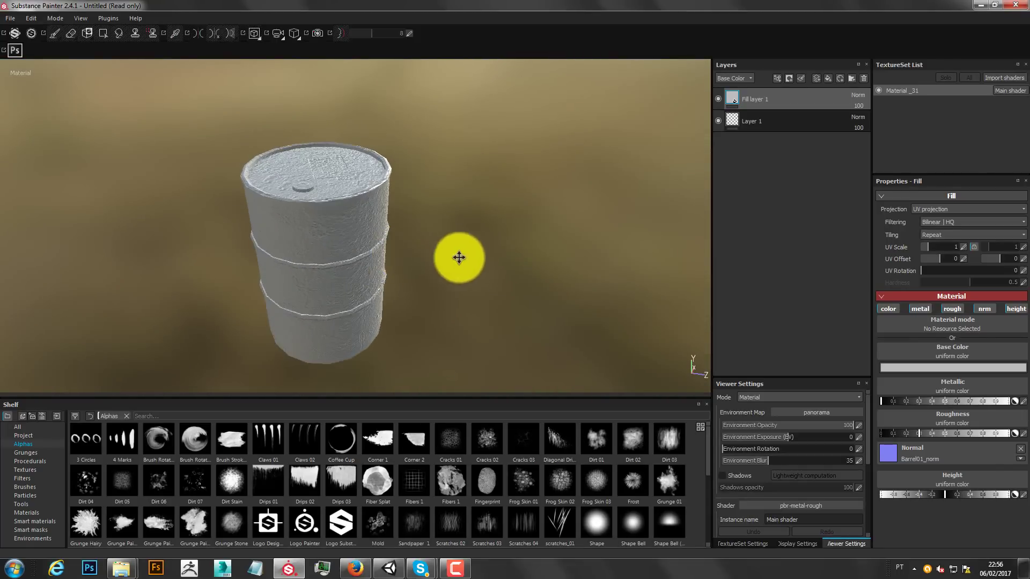
middle_click_drag(459, 258, 480, 247, "alt")
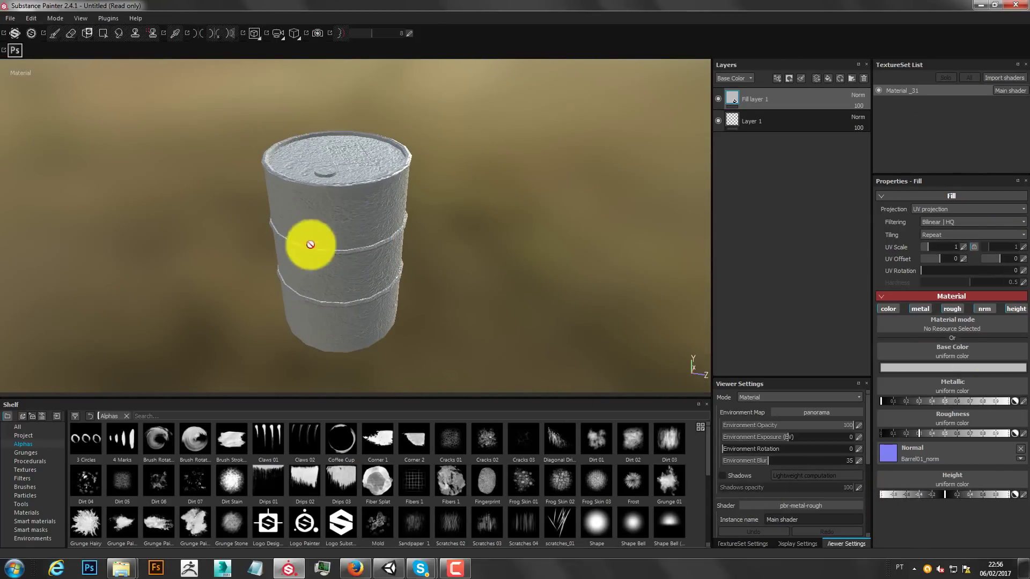
mouse_move(310, 245)
left_mouse_down("alt")
mouse_move(607, 283)
mouse_move(569, 299)
mouse_move(463, 286)
left_mouse_up("alt")
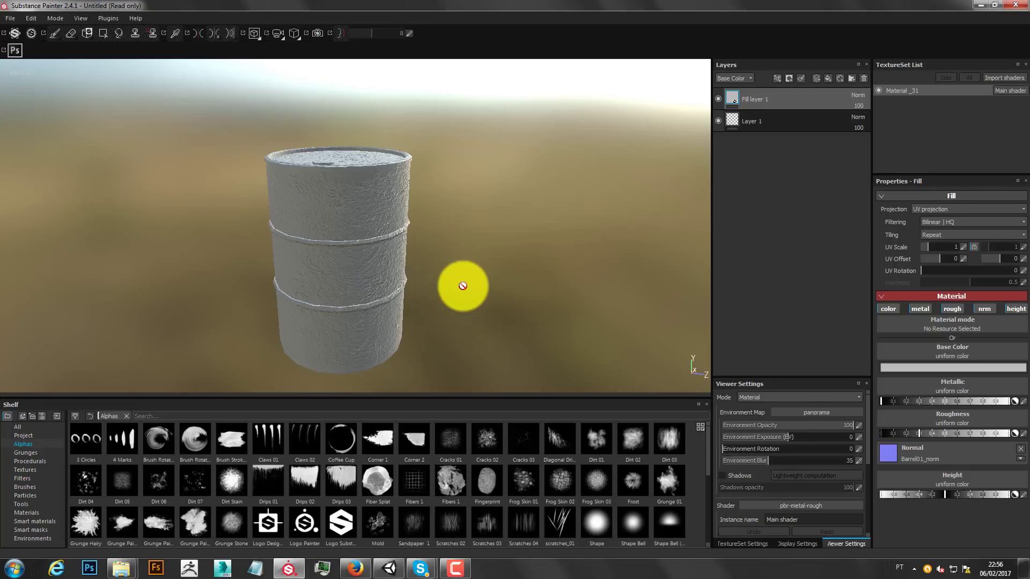
Zoom, pan and orbit to view the barrel from above and the side.
mouse_move(463, 286)
right_mouse_down("alt")
mouse_move(456, 289)
mouse_move(463, 251)
right_mouse_up("alt")
mouse_move(463, 250)
left_mouse_down("alt")
mouse_move(548, 264)
mouse_move(506, 257)
mouse_move(361, 192)
left_mouse_up("alt")
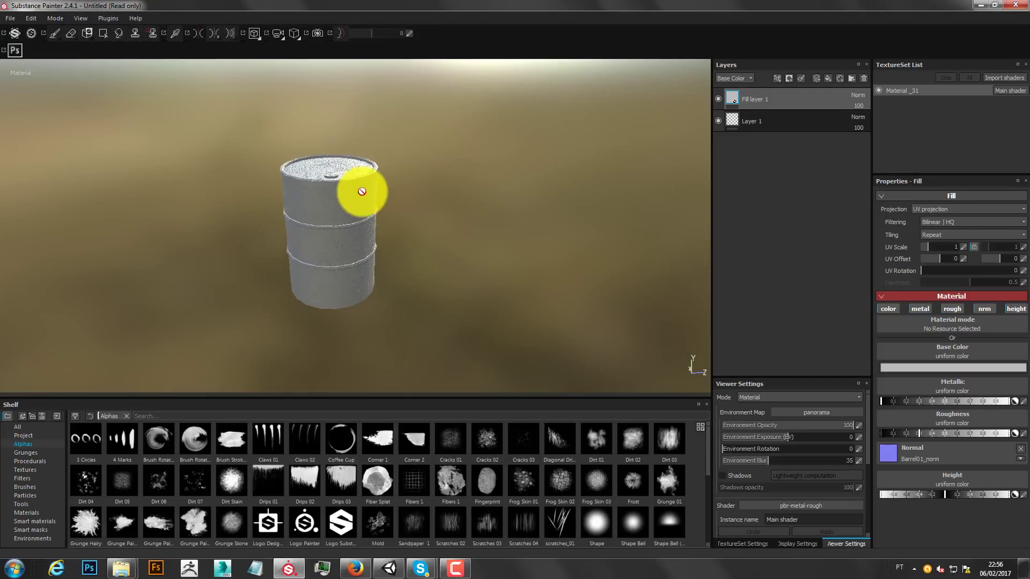
middle_click_drag(366, 242, 408, 244, "alt")
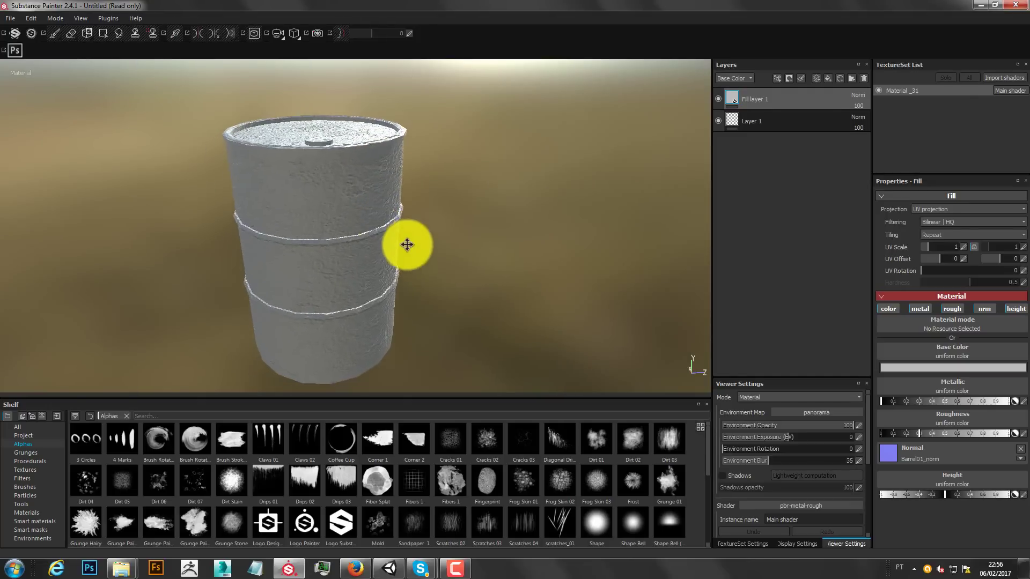
mouse_move(417, 267)
left_mouse_down("alt")
mouse_move(510, 271)
mouse_move(105, 276)
mouse_move(437, 271)
mouse_move(467, 311)
mouse_move(698, 247)
mouse_move(362, 276)
mouse_move(69, 260)
mouse_move(500, 264)
mouse_move(573, 322)
mouse_move(352, 262)
mouse_move(86, 262)
mouse_move(338, 260)
mouse_move(478, 285)
mouse_move(404, 272)
mouse_move(131, 276)
mouse_move(515, 267)
mouse_move(705, 349)
mouse_move(466, 265)
mouse_move(202, 243)
mouse_move(404, 370)
mouse_move(253, 270)
mouse_move(193, 260)
mouse_move(322, 276)
mouse_move(674, 5)
left_mouse_up("alt")
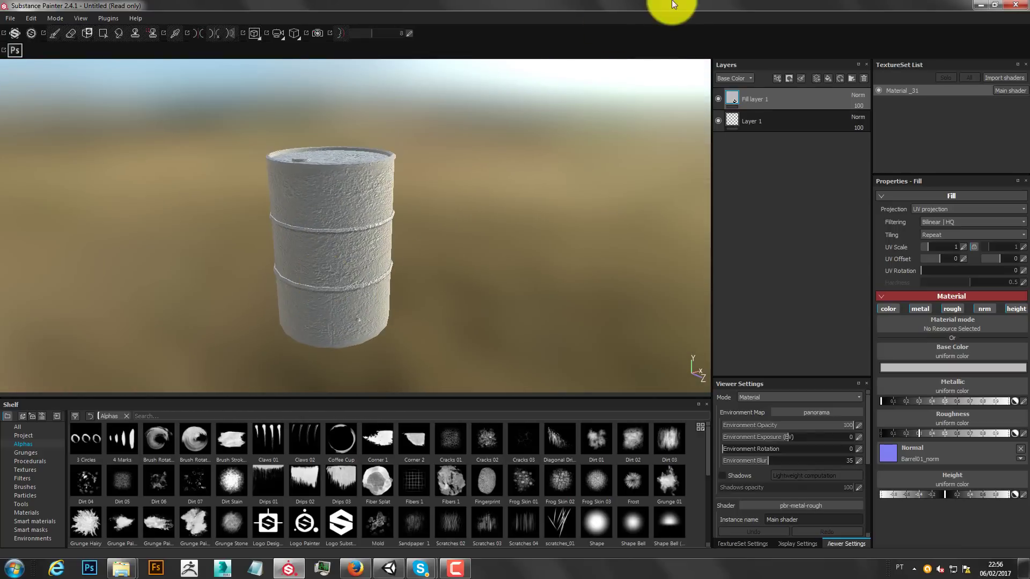
Minimize Substance Painter, open the barel oil folder, and drag Barrel01_Diffuse.JPG toward Substance Painter.
left_click(978, 5)
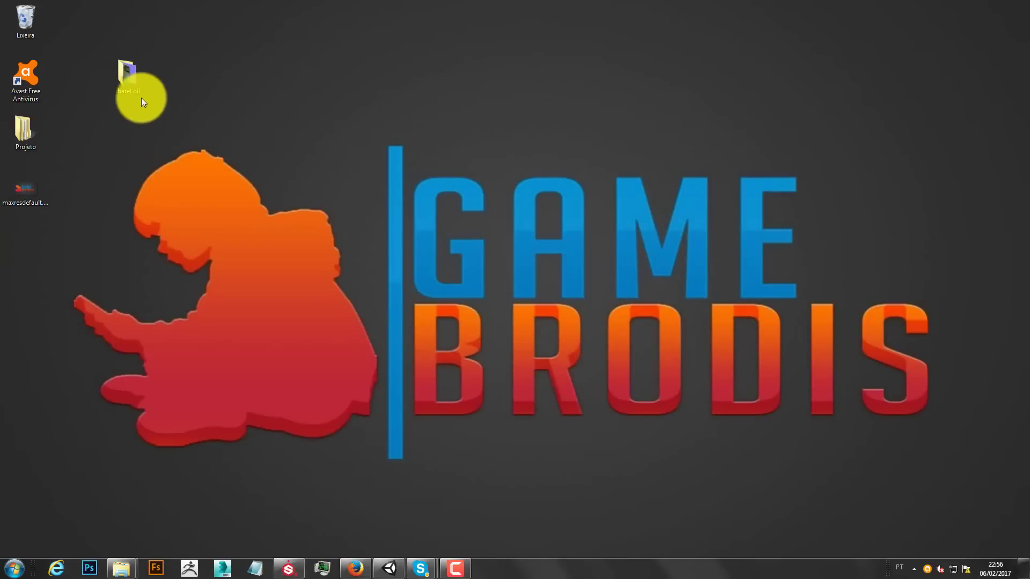
double_click(136, 88)
left_click(598, 350)
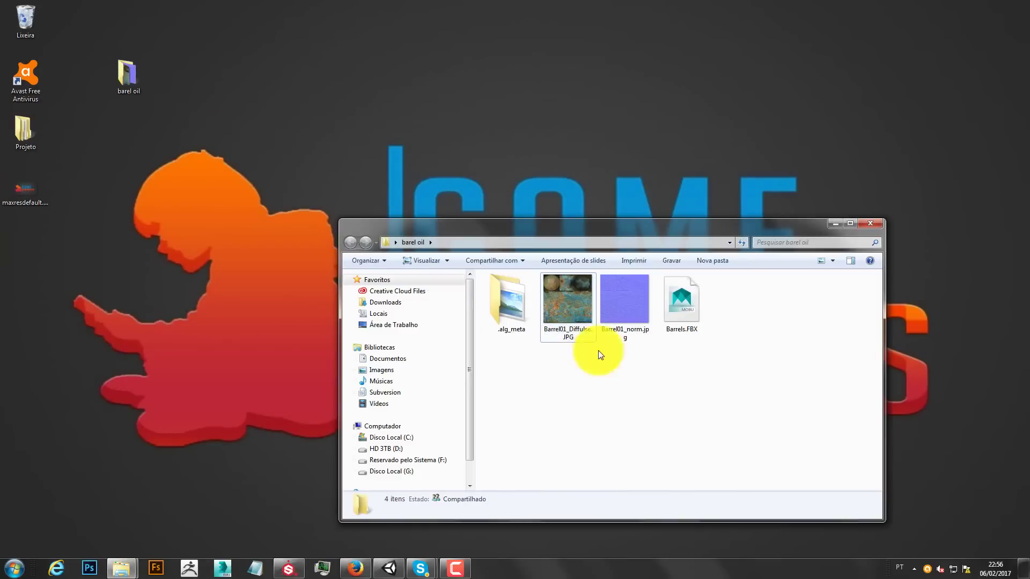
left_click(565, 308)
left_click_drag(580, 228, 571, 130)
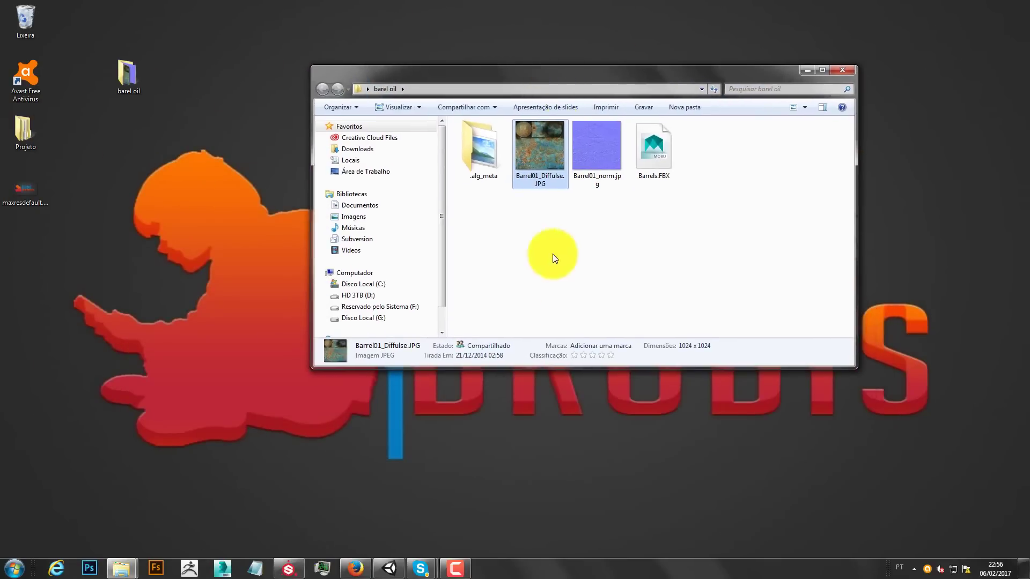
mouse_move(530, 162)
left_mouse_down()
mouse_move(526, 190)
mouse_move(541, 190)
mouse_move(295, 574)
left_mouse_up()
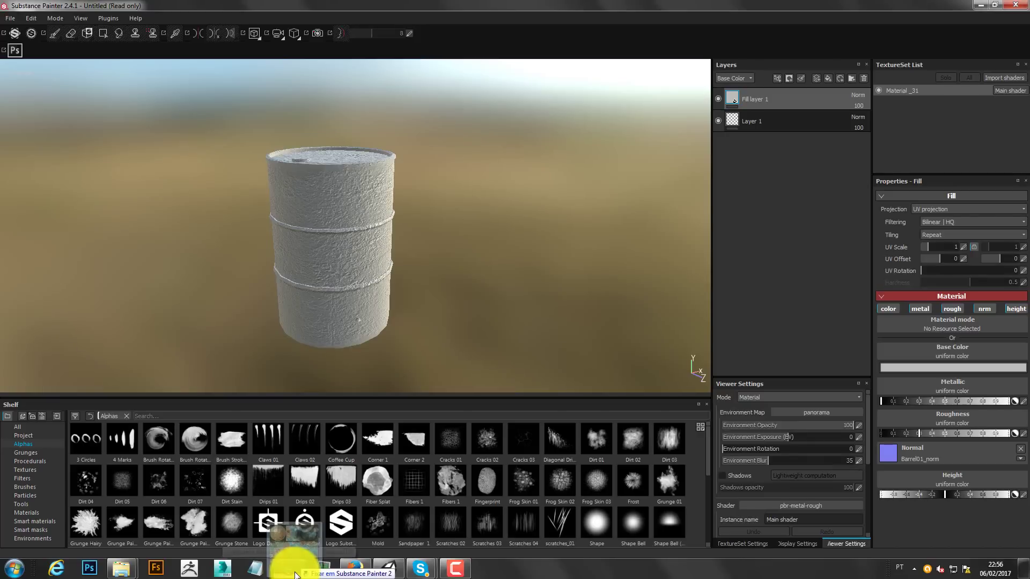
left_click_drag(295, 574, 100, 520)
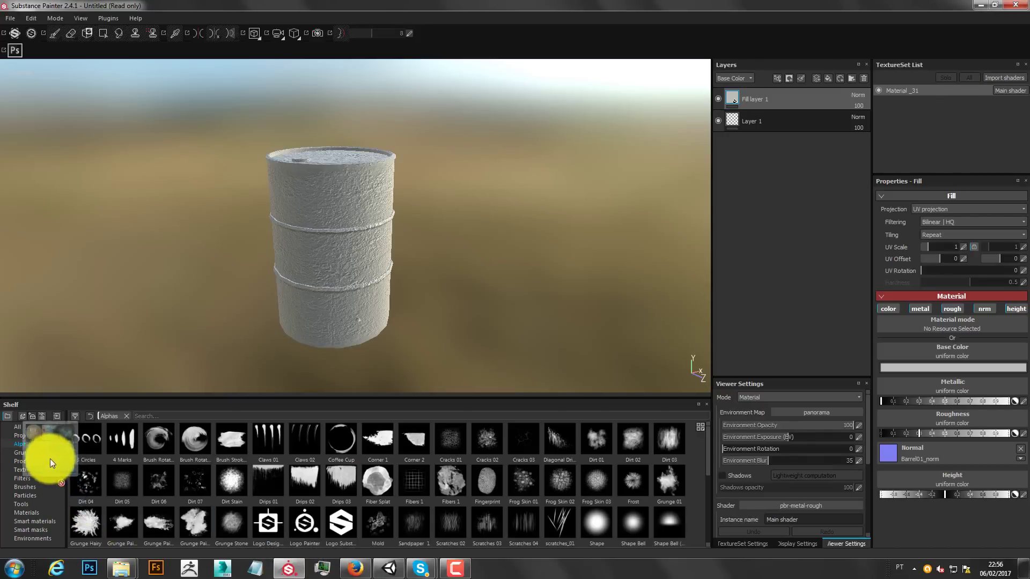
Drag Barrel01_Diffuse.JPG from the barrel oil folder onto the Substance Painter Shelf.
left_click_drag(31, 469, 33, 468)
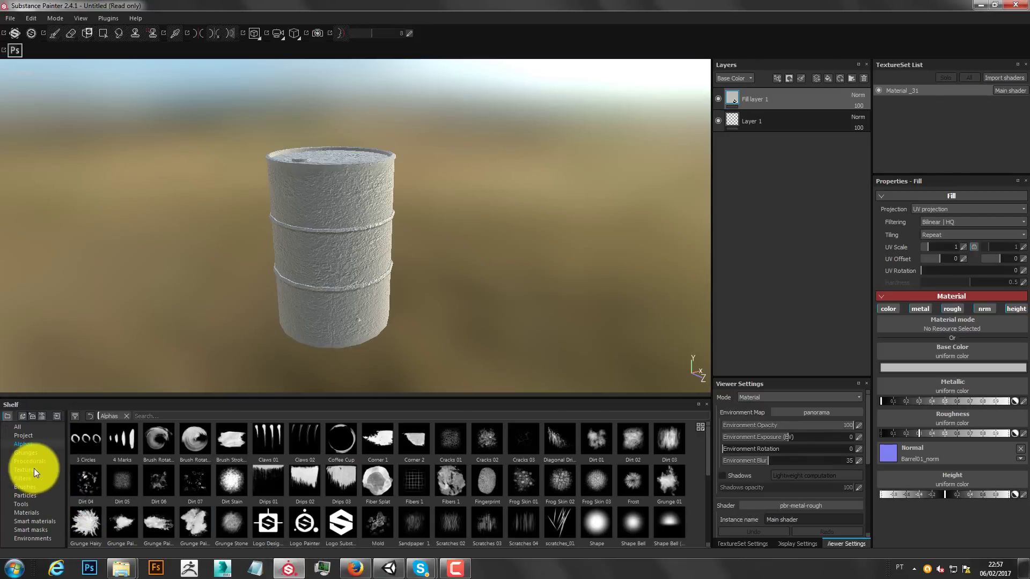
left_click(116, 563)
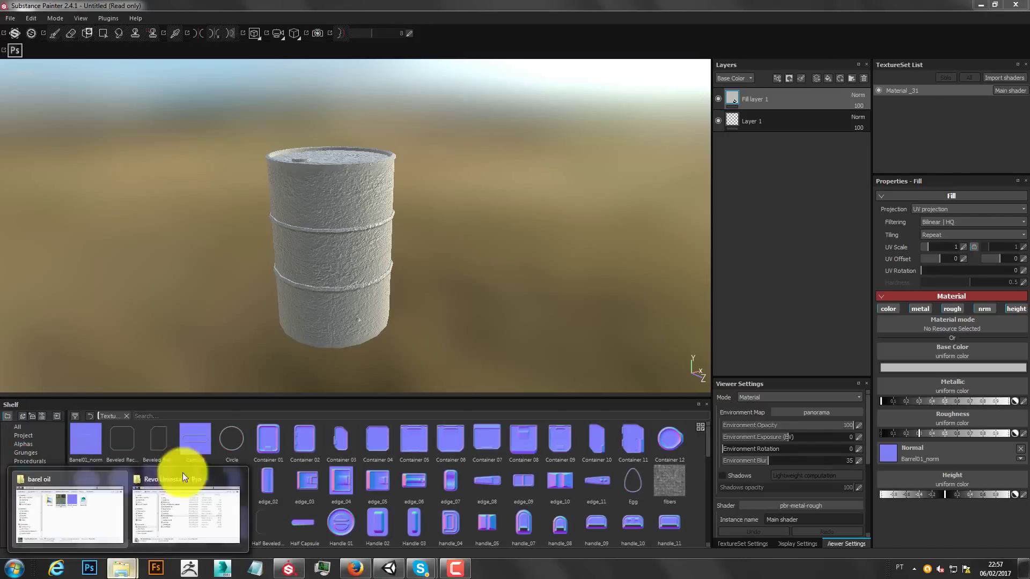
left_click(98, 516)
left_click_drag(541, 183, 149, 462)
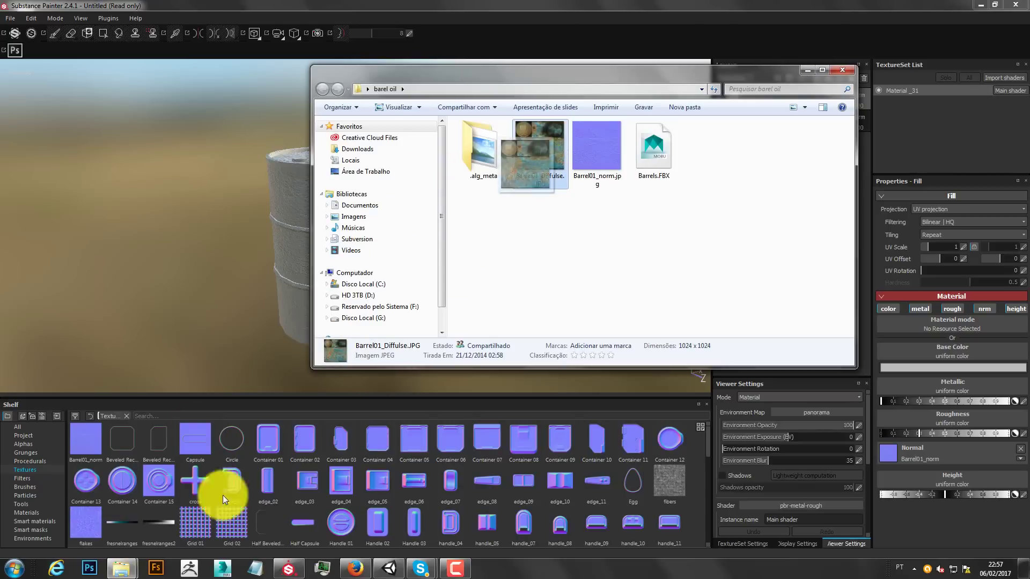
left_click_drag(220, 433, 217, 433)
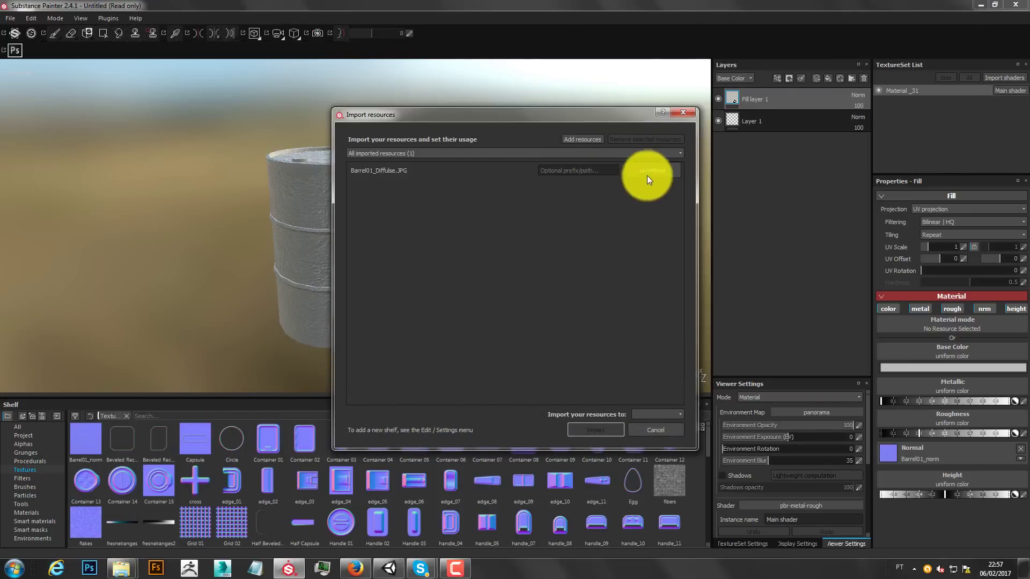
Import the diffuse image with usage 'texture' into the current session.
left_click(649, 171)
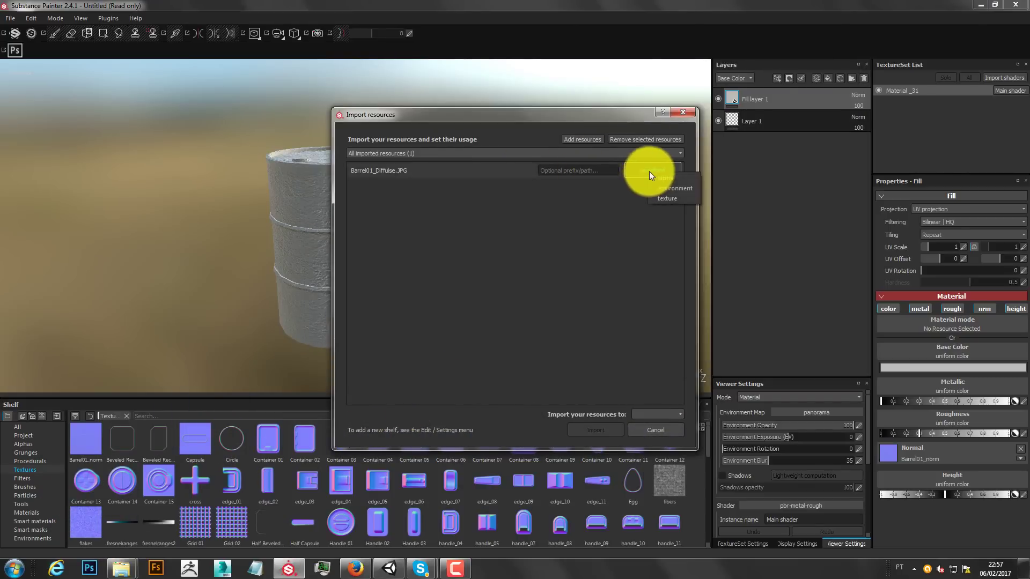
left_click(678, 201)
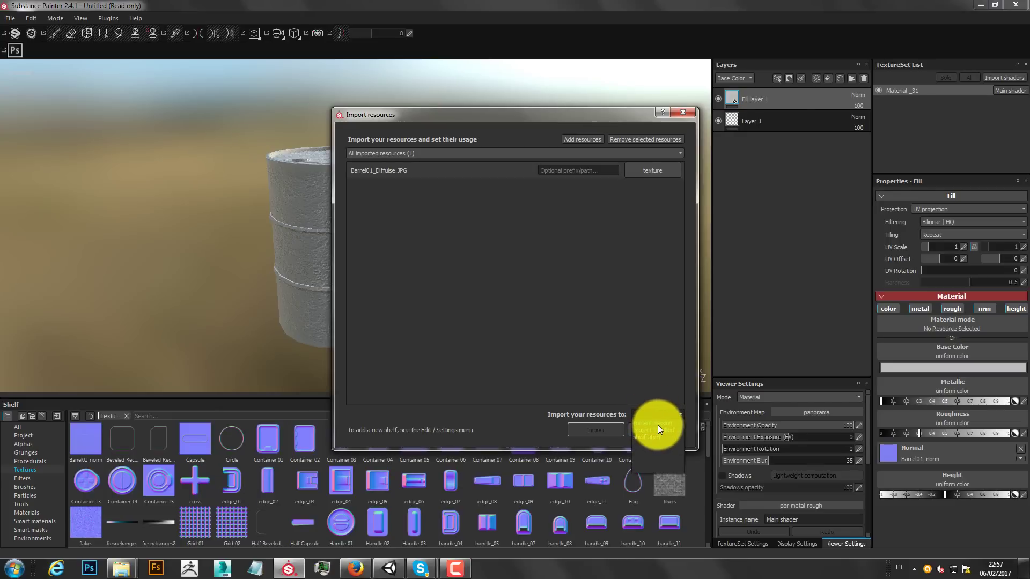
left_click(658, 425)
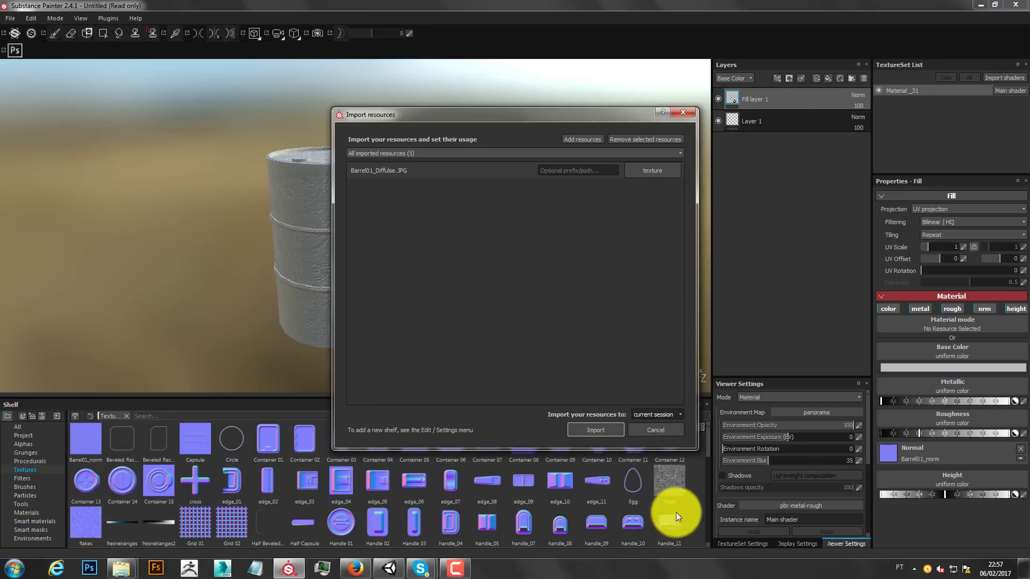
left_click(596, 429)
left_click_drag(100, 454, 1025, 364)
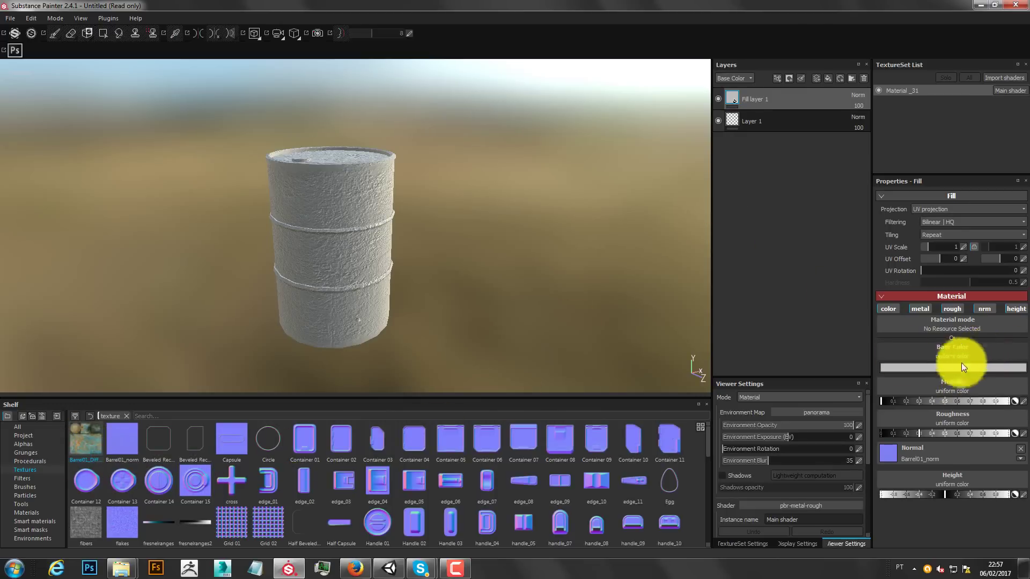
left_click(975, 360)
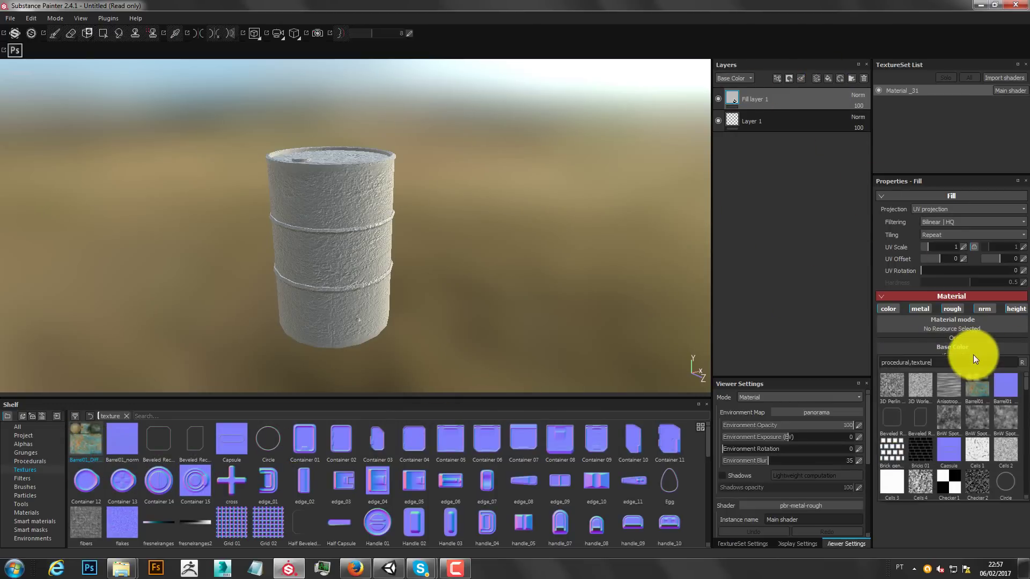
left_click(976, 395)
mouse_move(742, 289)
left_mouse_down("alt")
mouse_move(594, 282)
mouse_move(356, 207)
mouse_move(224, 281)
mouse_move(110, 209)
mouse_move(157, 127)
mouse_move(315, 232)
mouse_move(464, 249)
mouse_move(510, 361)
mouse_move(777, 249)
mouse_move(241, 295)
mouse_move(127, 225)
mouse_move(166, 184)
mouse_move(499, 242)
mouse_move(547, 265)
mouse_move(433, 246)
mouse_move(455, 251)
left_mouse_up("alt")
scroll(463, 247, "down", 2)
scroll(462, 248, "up", 3)
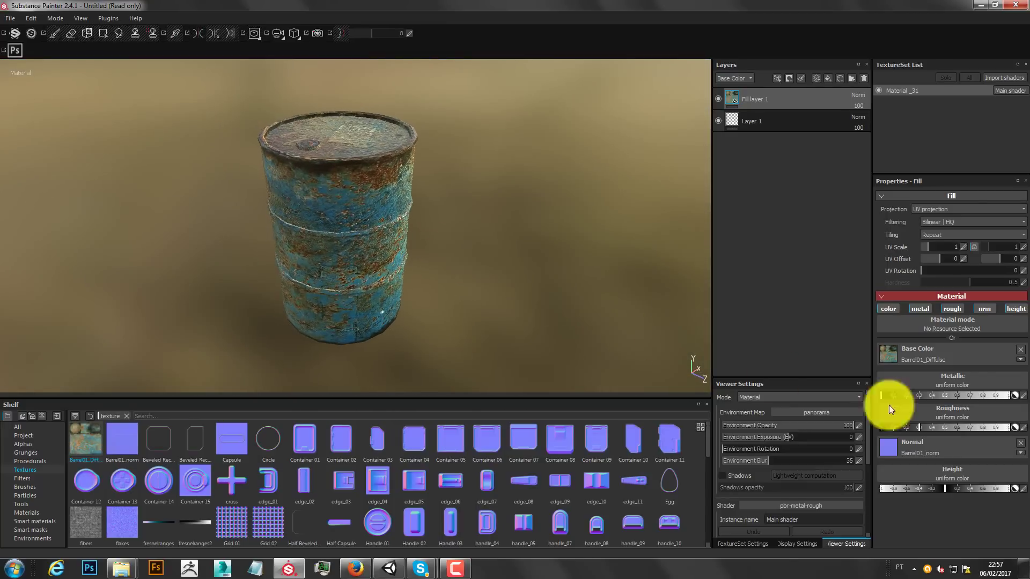
left_click_drag(338, 175, 414, 228, "alt")
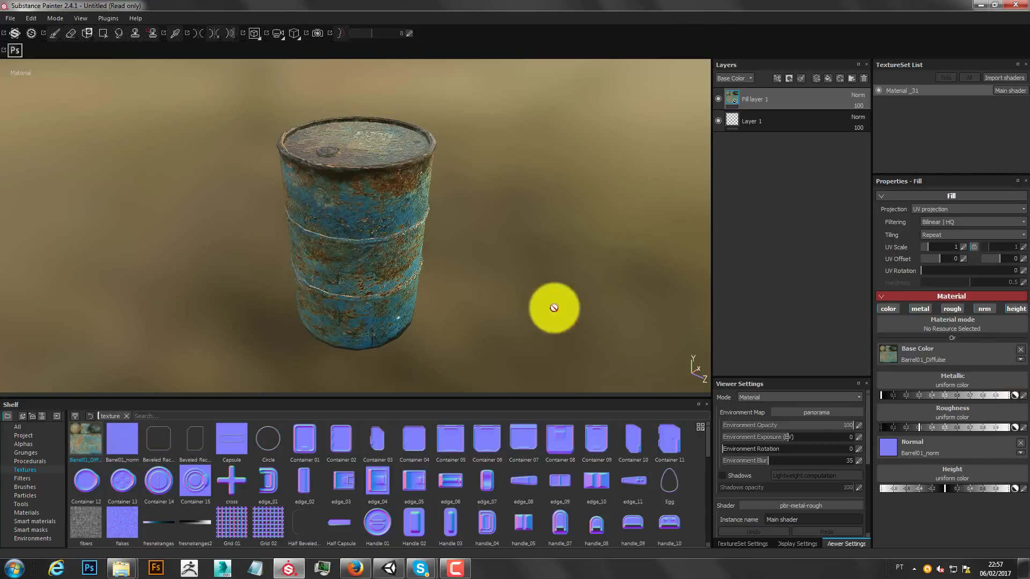
mouse_move(419, 263)
left_mouse_down("alt")
mouse_move(543, 246)
mouse_move(459, 272)
mouse_move(295, 271)
mouse_move(486, 293)
left_mouse_up("alt")
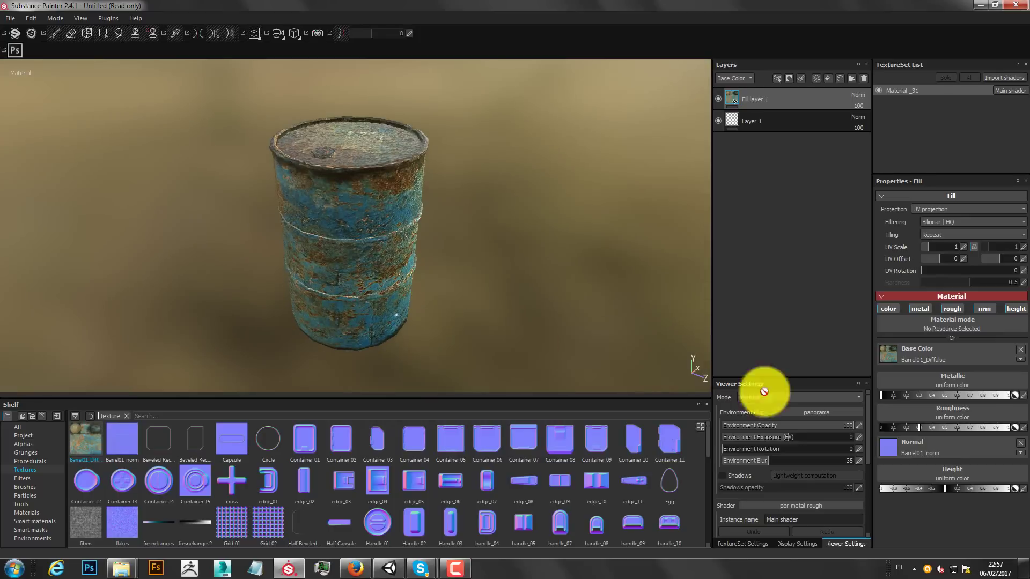
left_click(1021, 353)
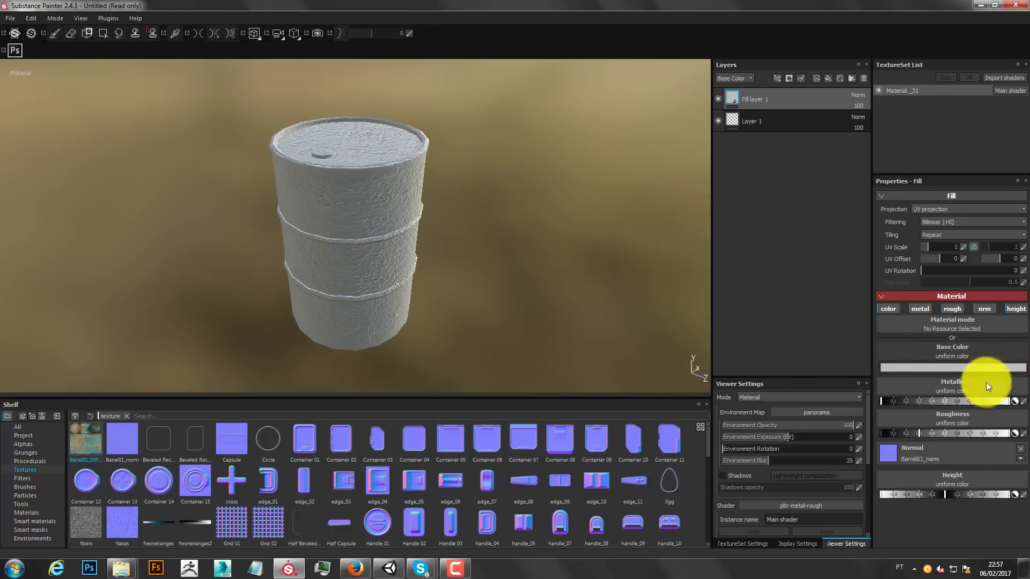